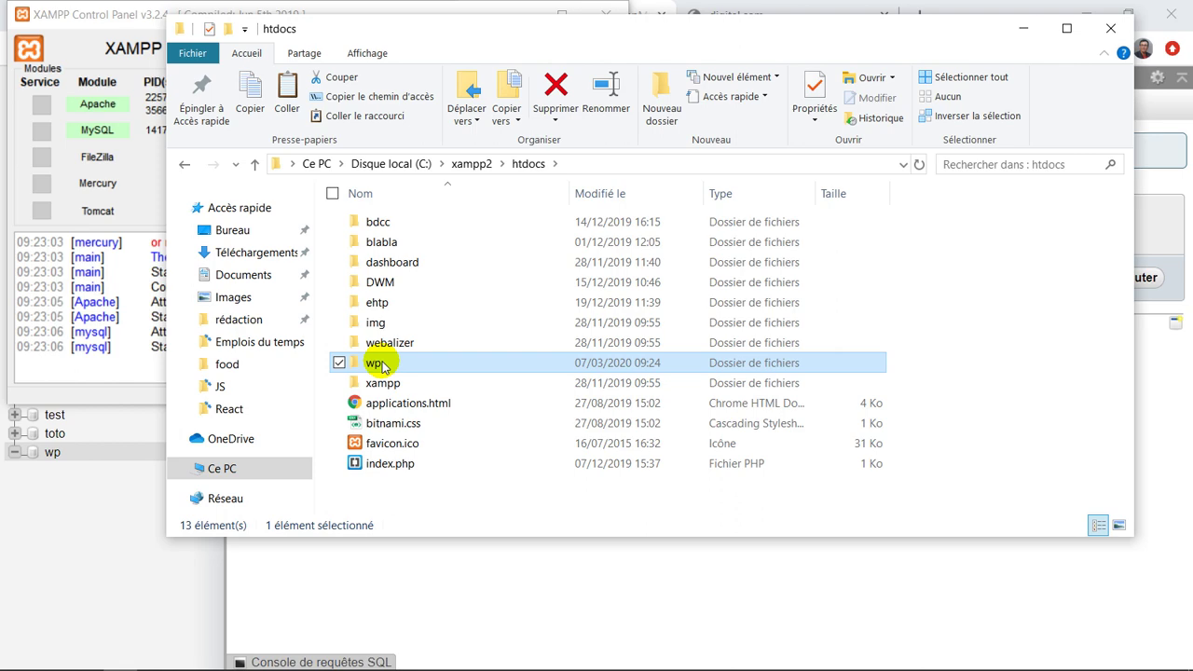
# Open the wp folder in htdocs, then return to phpMyAdmin showing the empty wp database
pyautogui.doubleClick(382, 366)
pyautogui.hotkey('alt', 'Tab')
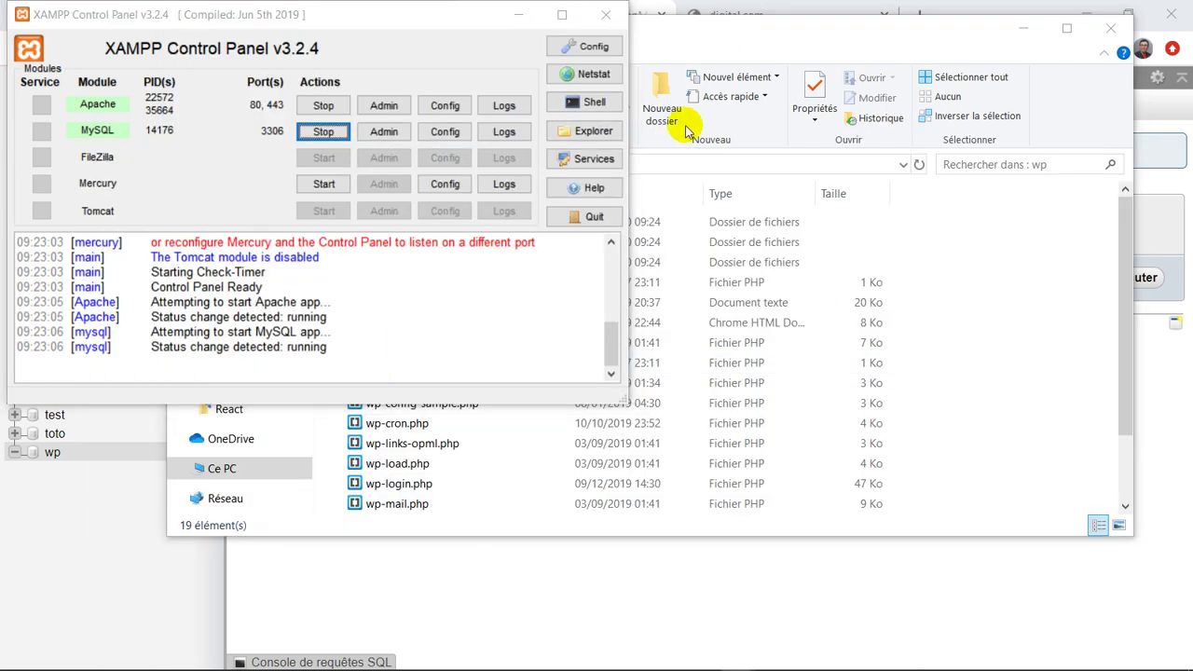
pyautogui.hotkey('alt', 'Tab')
pyautogui.hotkey('alt', 'Tab')
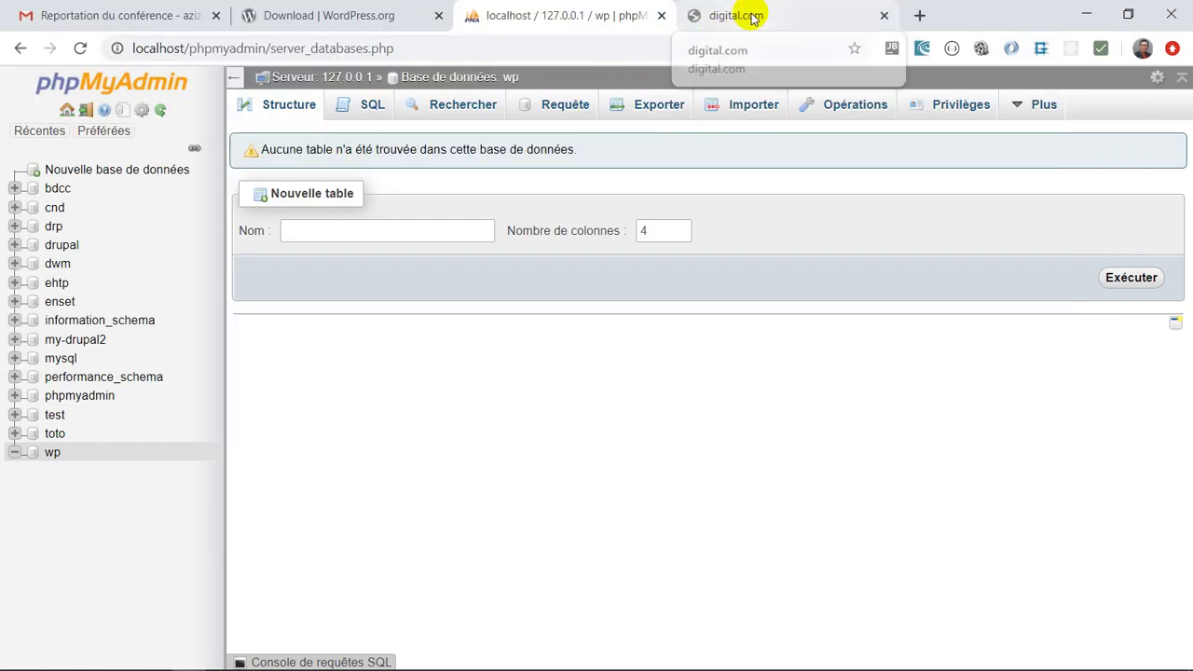
# Load localhost/wp in the browser to start the WordPress setup
pyautogui.click(753, 16)
pyautogui.click(578, 53)
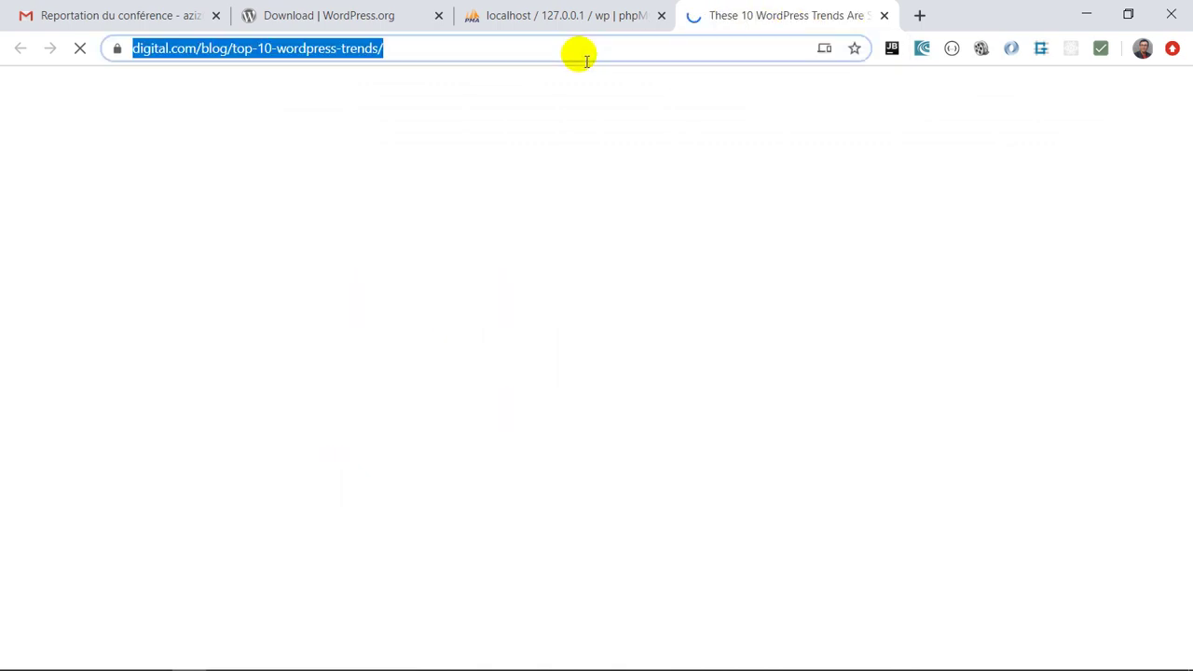
pyautogui.write('lo')
pyautogui.press('End')
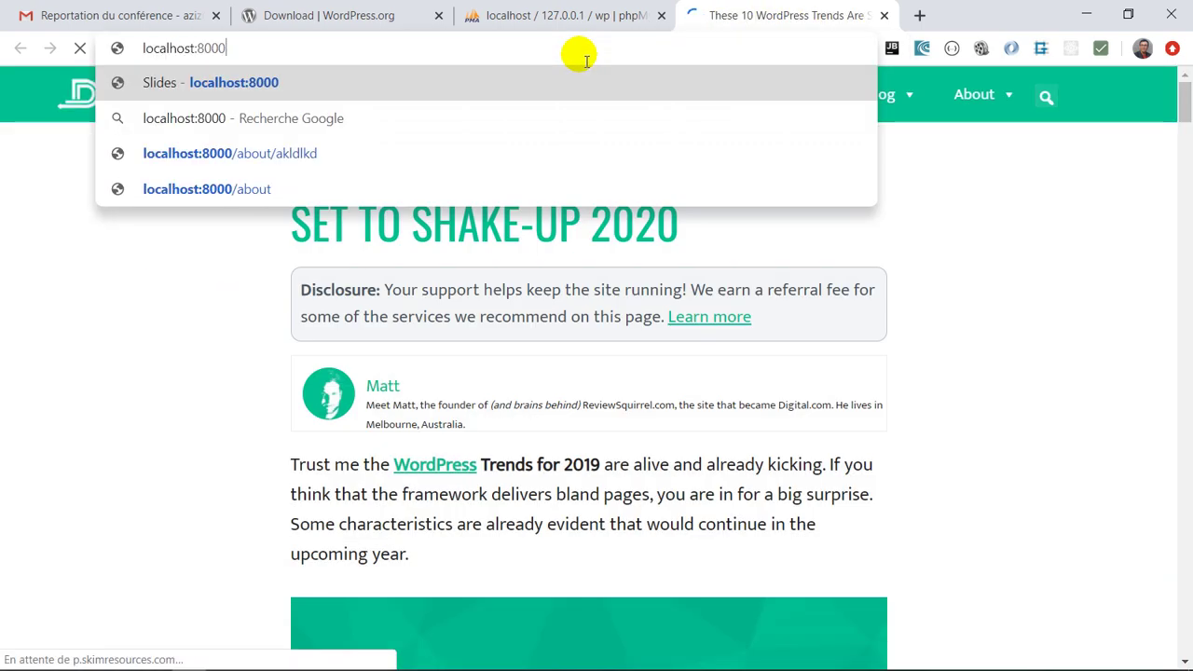
pyautogui.press('BackSpace')
pyautogui.press('BackSpace')
pyautogui.press('BackSpace')
pyautogui.press('BackSpace')
pyautogui.press('BackSpace')
pyautogui.write('/')
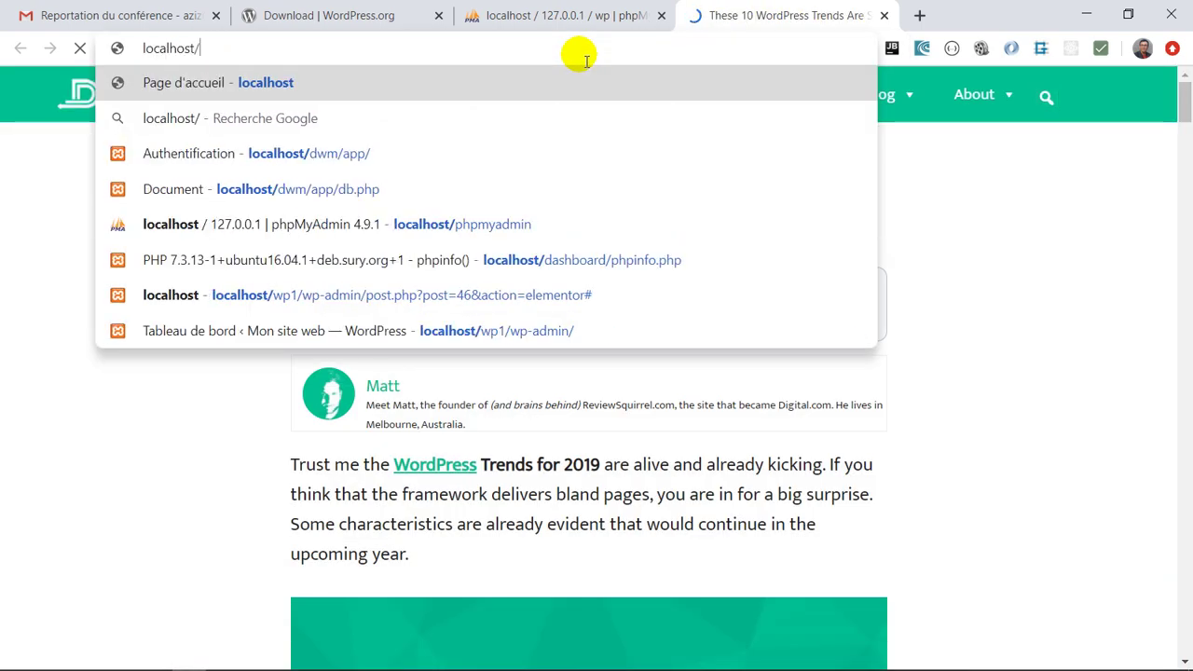
pyautogui.write('wp')
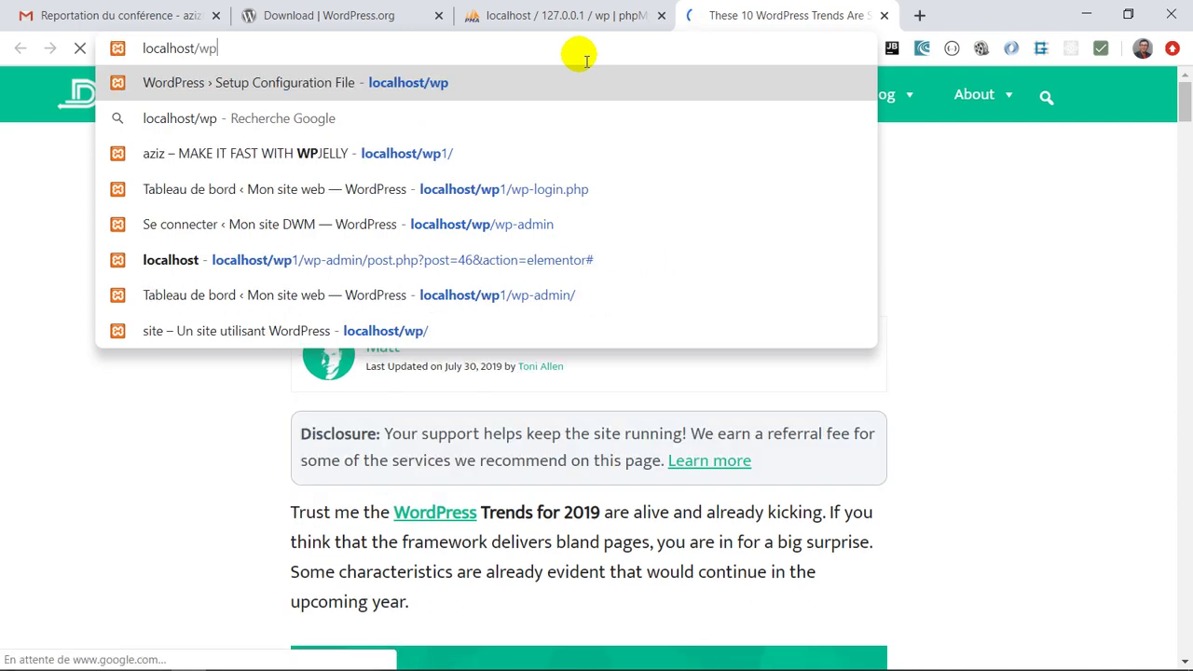
pyautogui.press('Return')
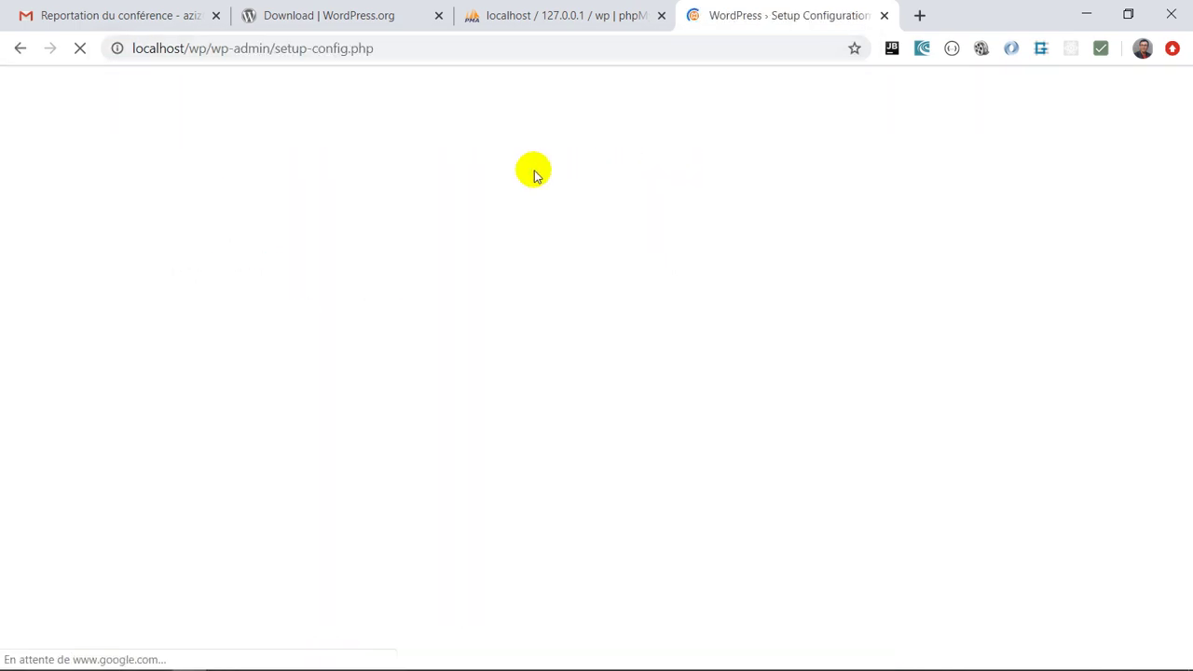
# Choose Français as the setup language and continue to the welcome page
pyautogui.scroll(-5, 545, 448)
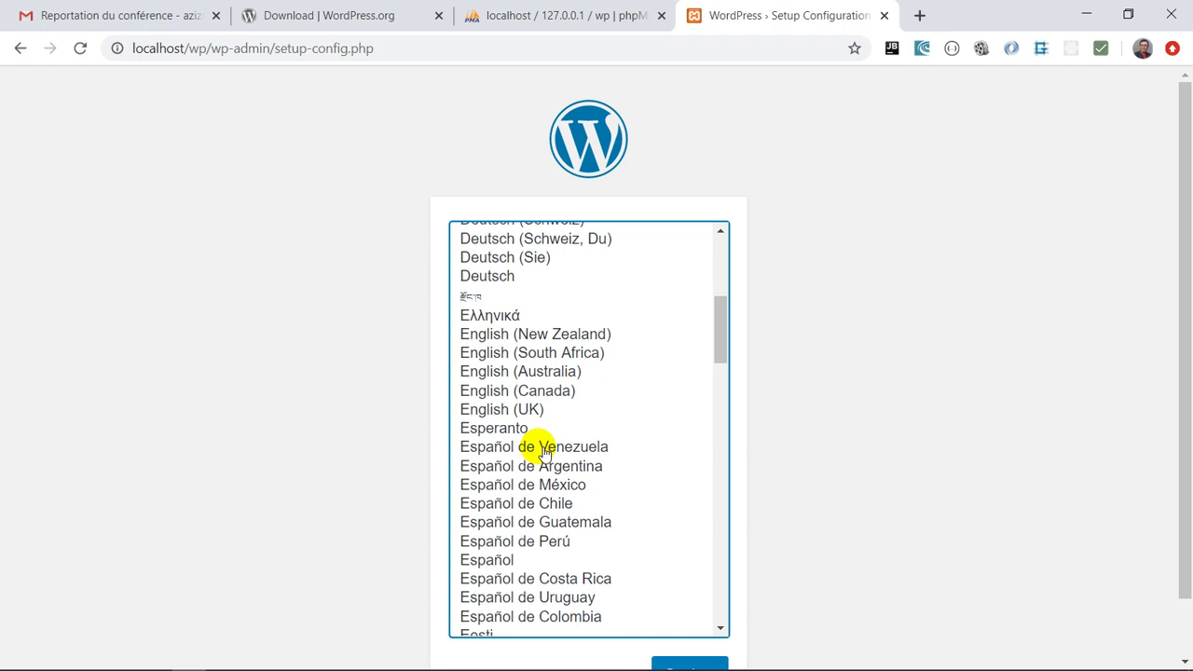
pyautogui.scroll(-4, 545, 451)
pyautogui.click(544, 456)
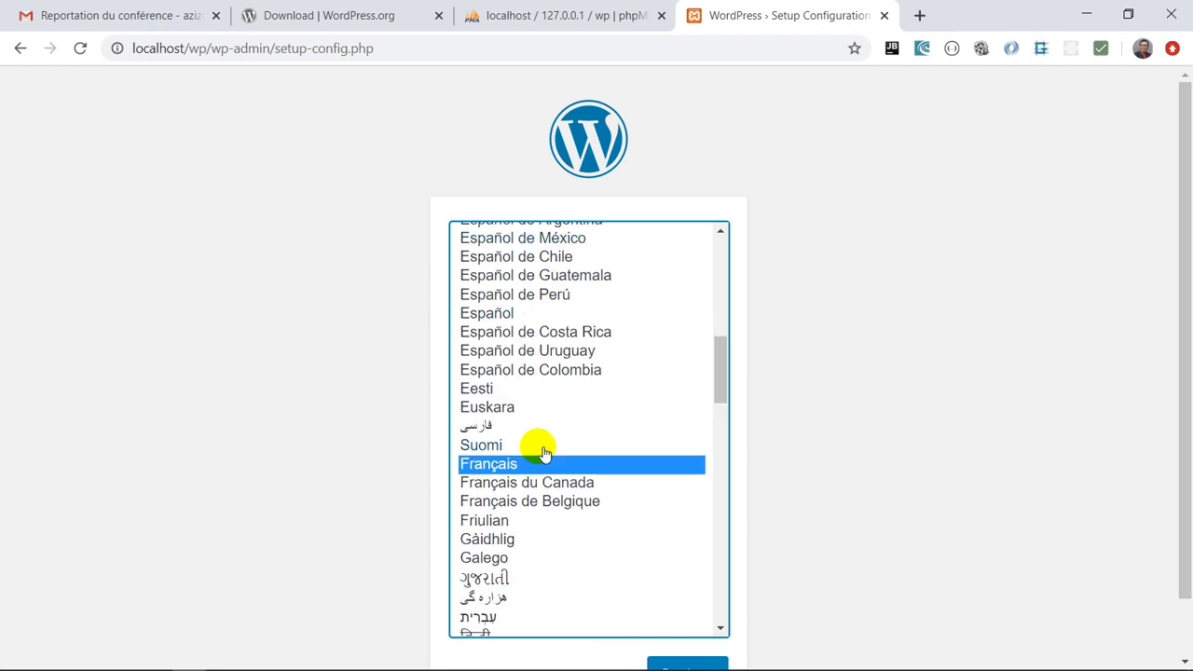
pyautogui.doubleClick(544, 453)
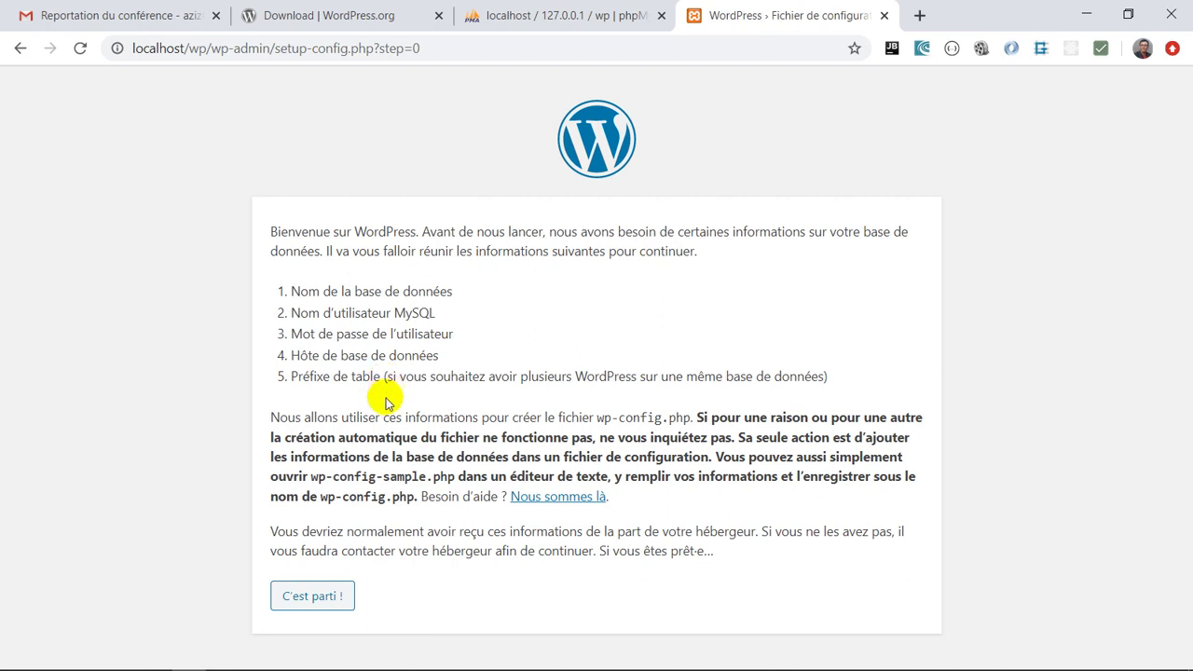
# On the database form, enter database name DWM and username root
pyautogui.click(329, 596)
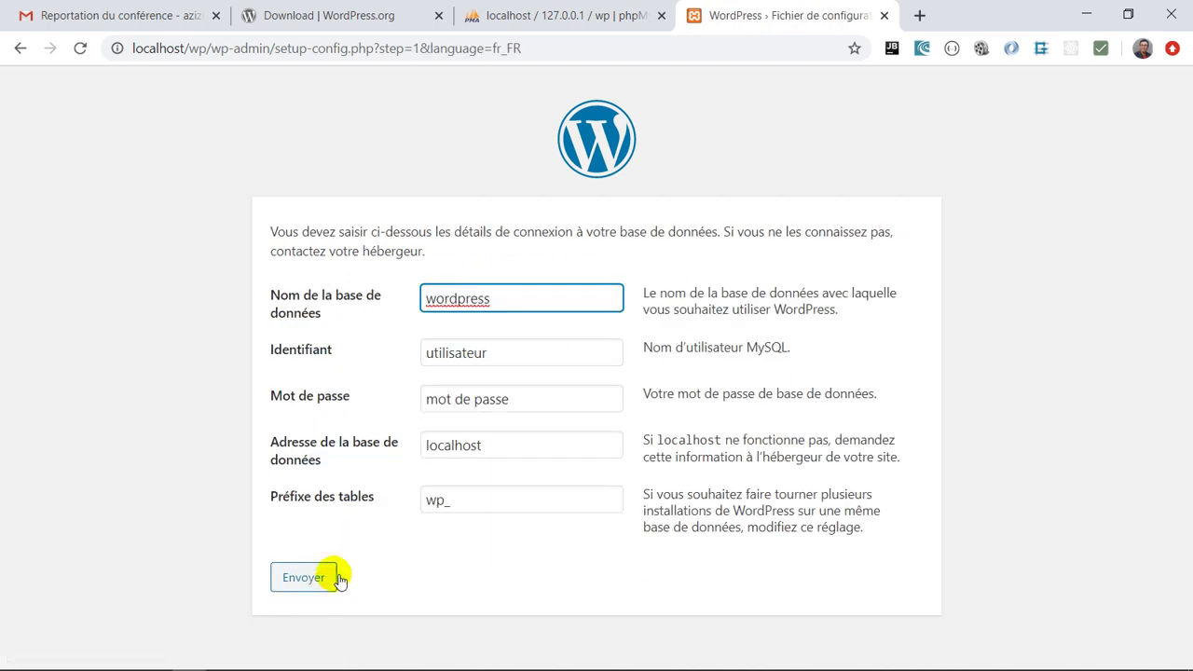
pyautogui.doubleClick(448, 295)
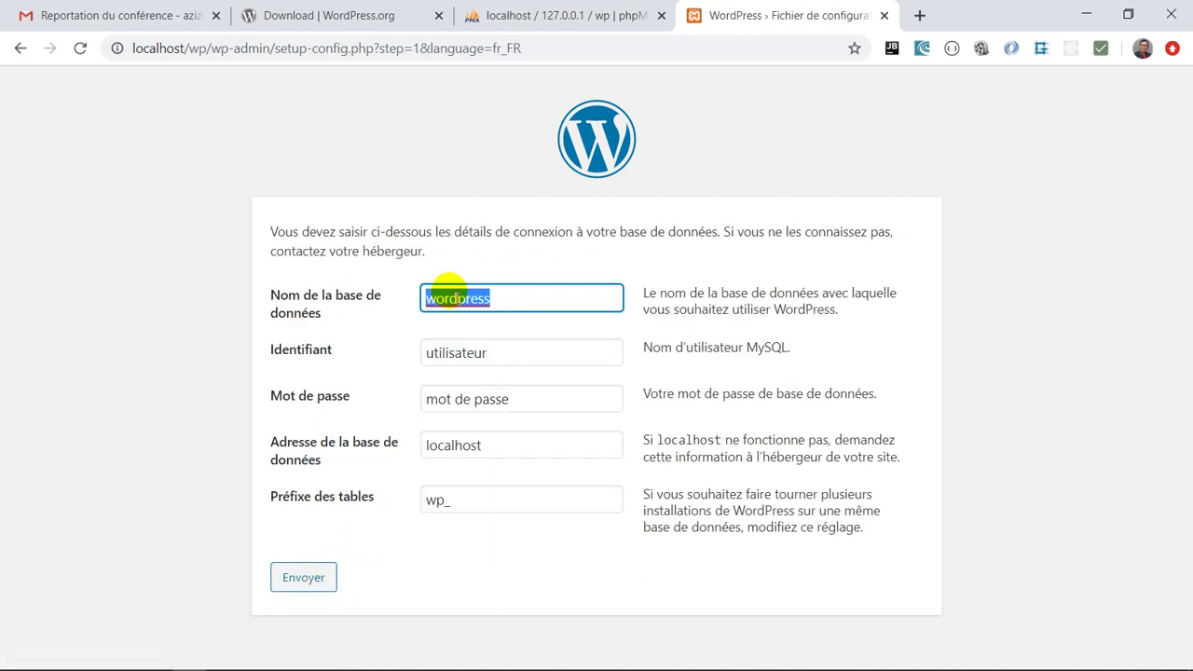
pyautogui.write('DWM')
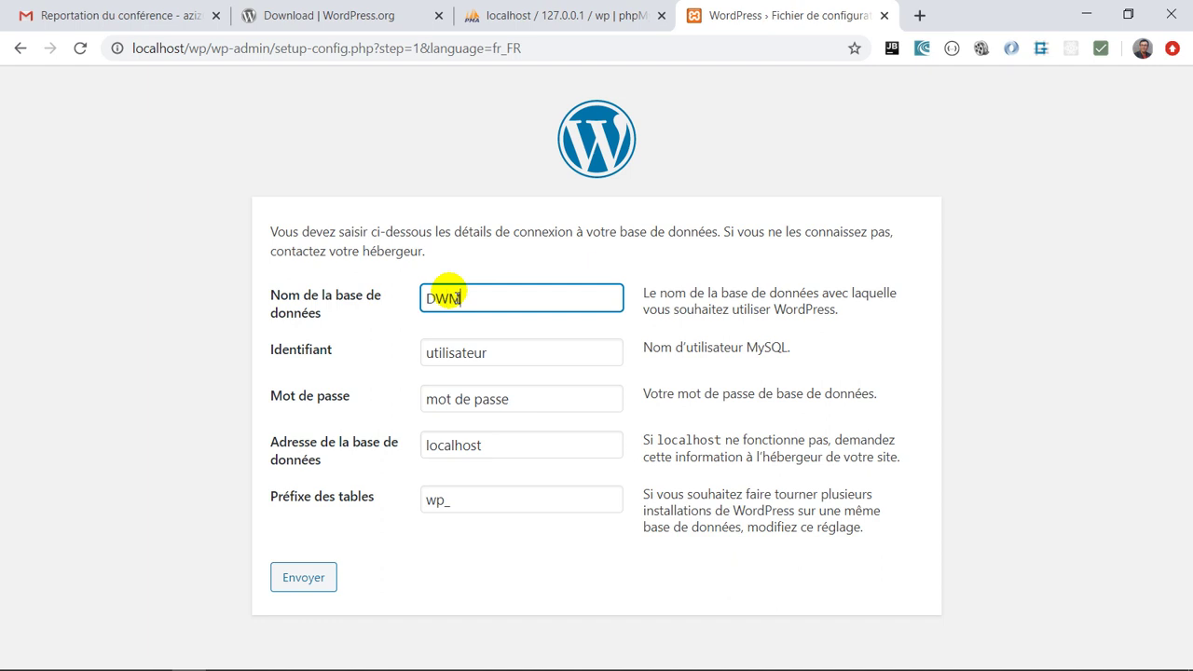
pyautogui.doubleClick(471, 350)
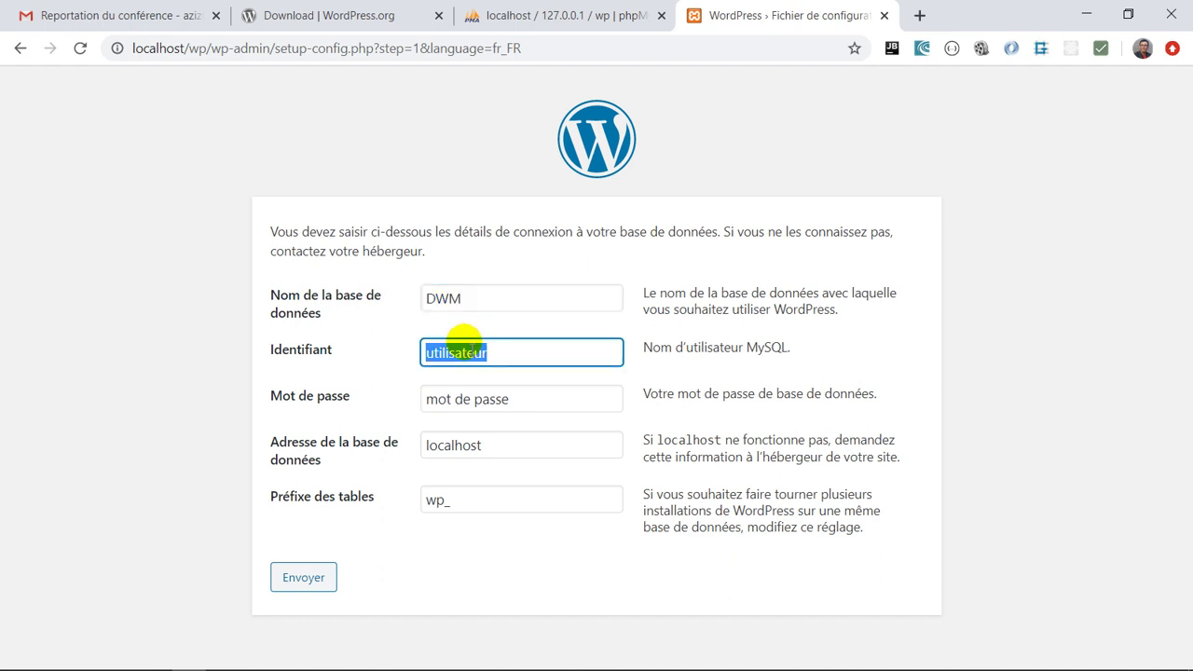
pyautogui.write('root')
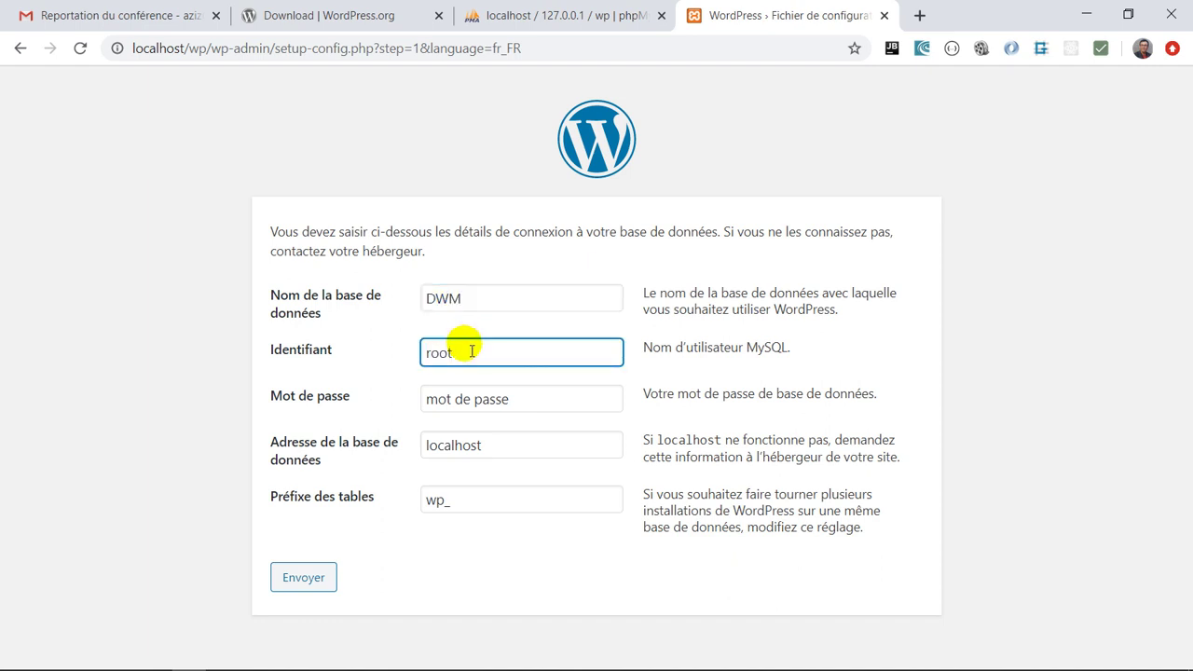
# Leave the password empty, set table prefix dwm_, and submit the connection details
pyautogui.click(533, 399)
pyautogui.moveTo(514, 399); pyautogui.dragTo(364, 407)
pyautogui.press('BackSpace')
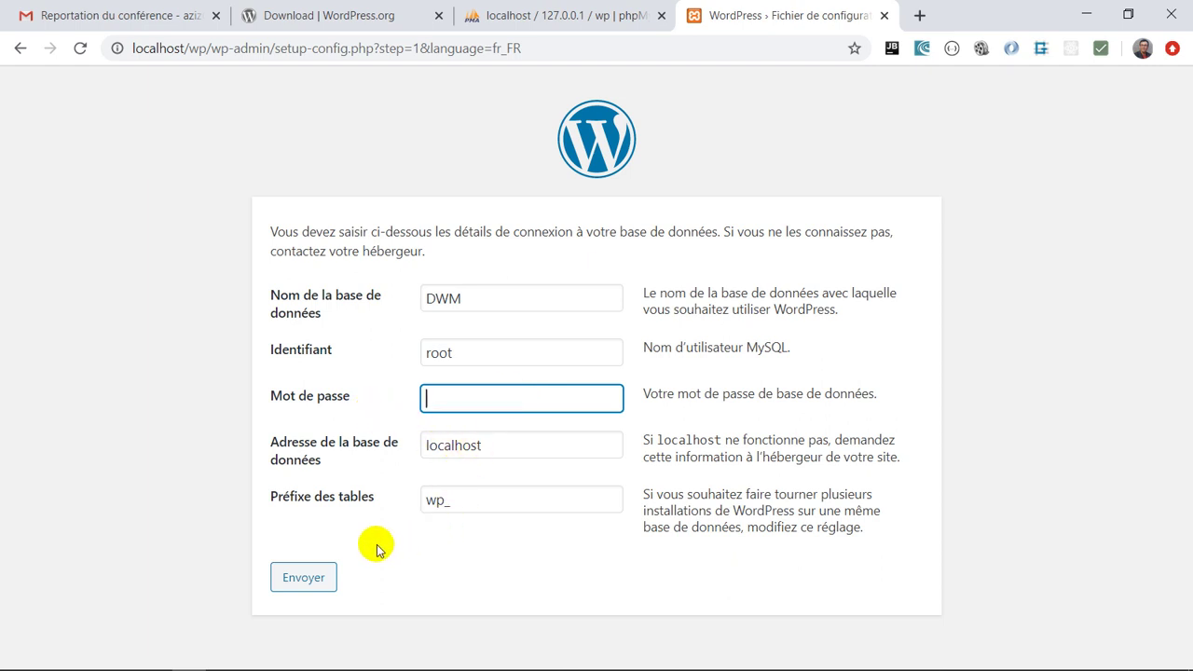
pyautogui.click(440, 499)
pyautogui.press('BackSpace')
pyautogui.press('BackSpace')
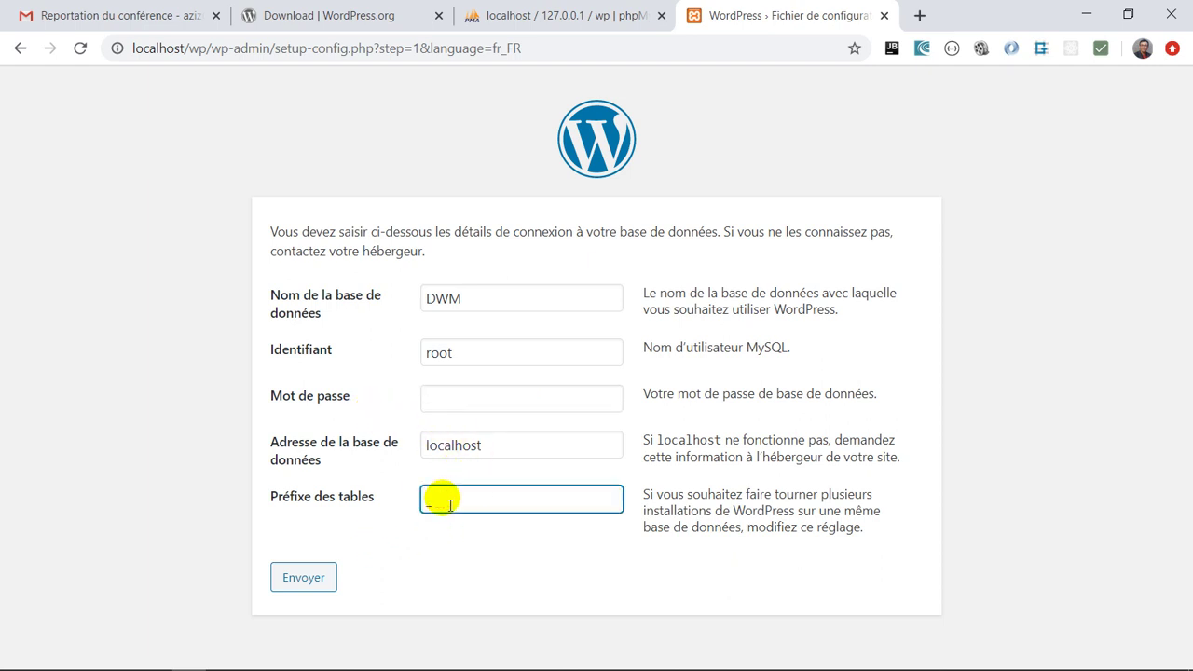
pyautogui.write('dwm')
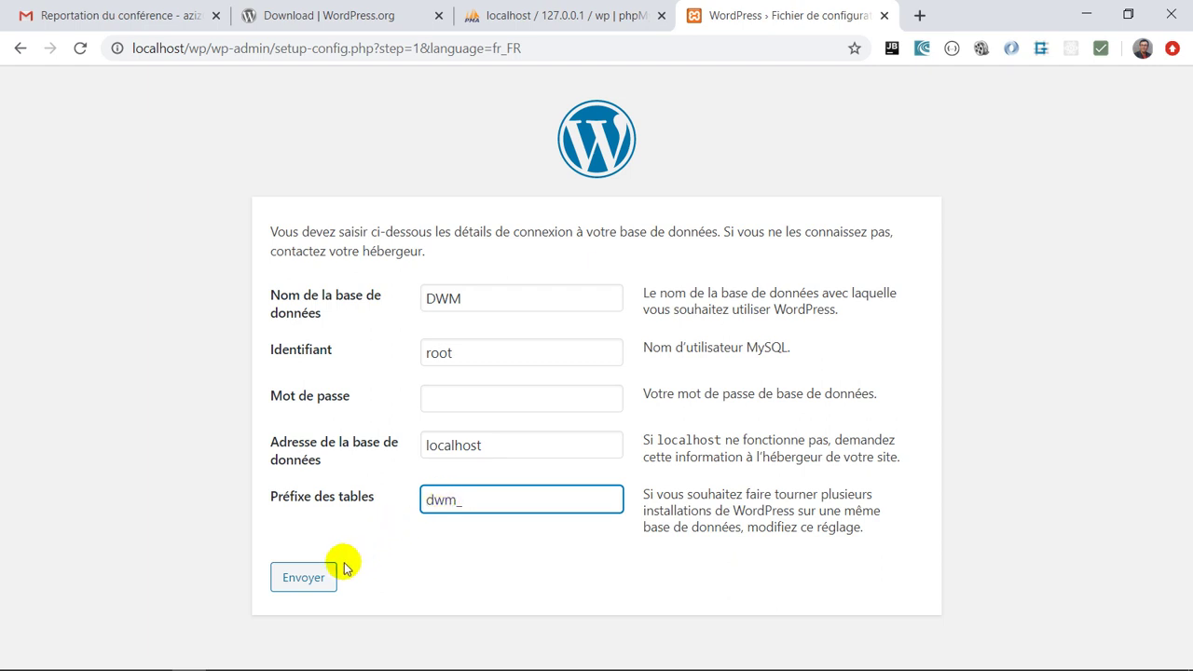
pyautogui.click(326, 575)
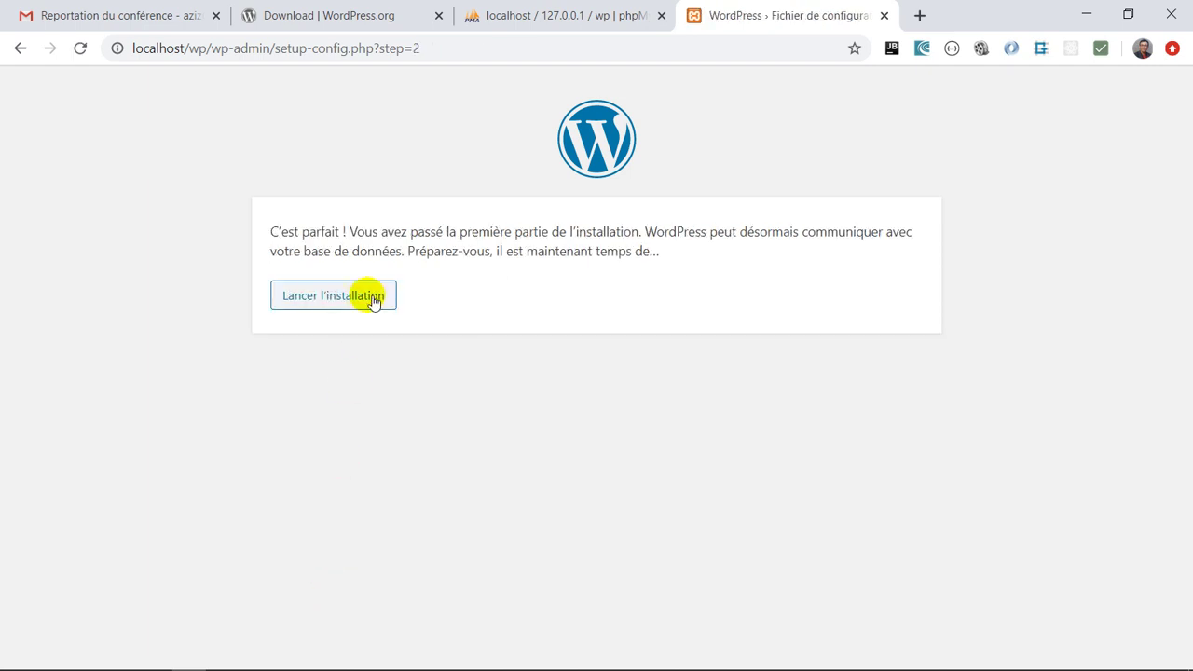
# Launch the installation form and enter site title SI with username admin
pyautogui.click(367, 297)
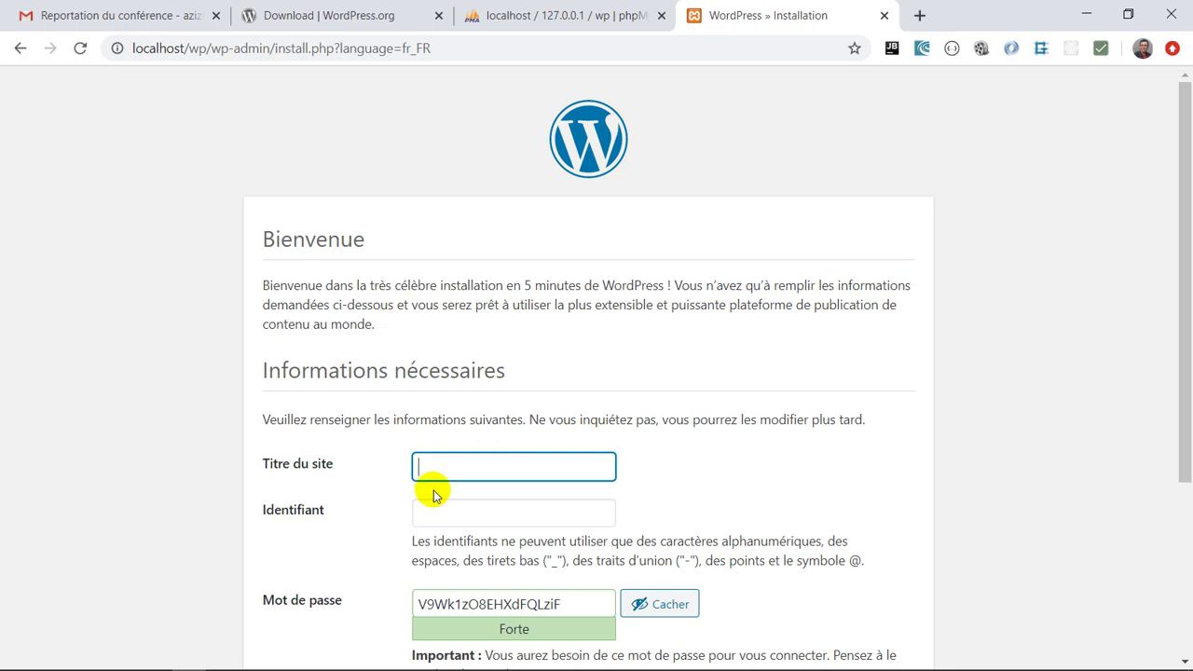
pyautogui.scroll(-2, 434, 494)
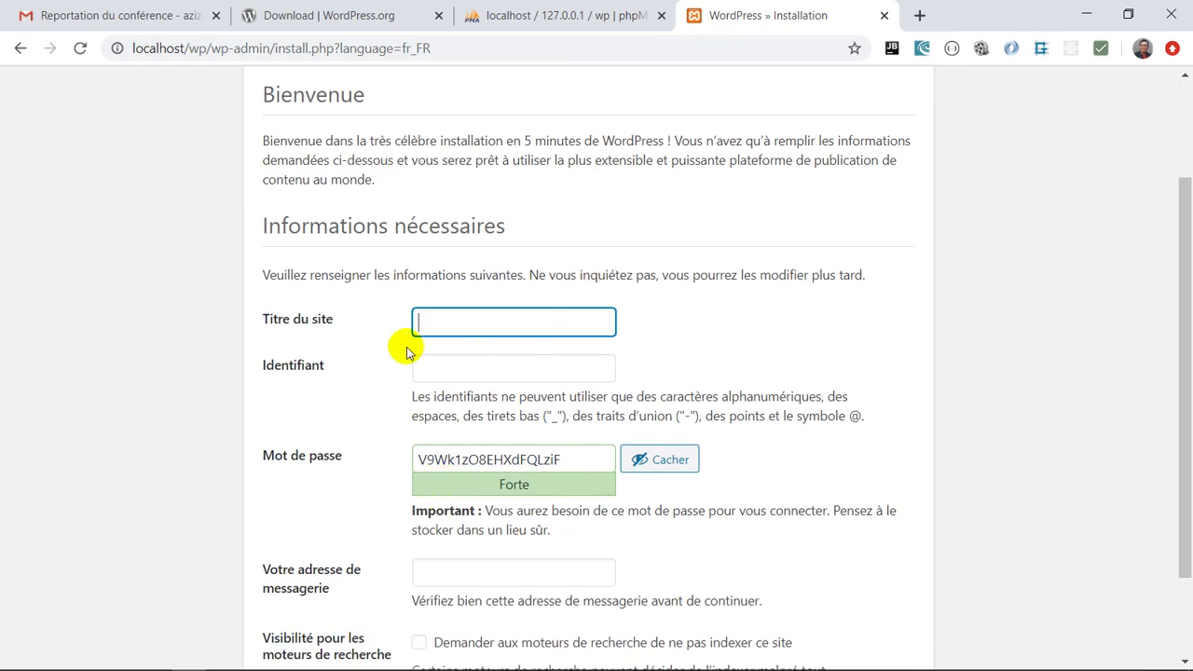
pyautogui.write('SI')
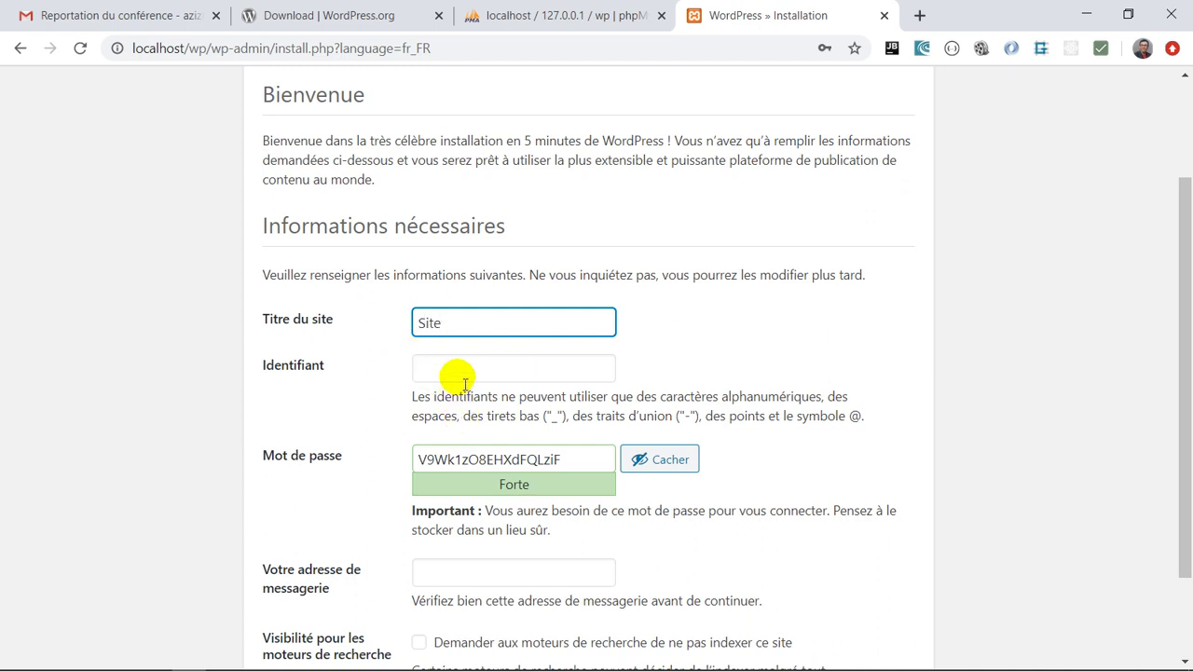
pyautogui.click(447, 370)
pyautogui.write('admin')
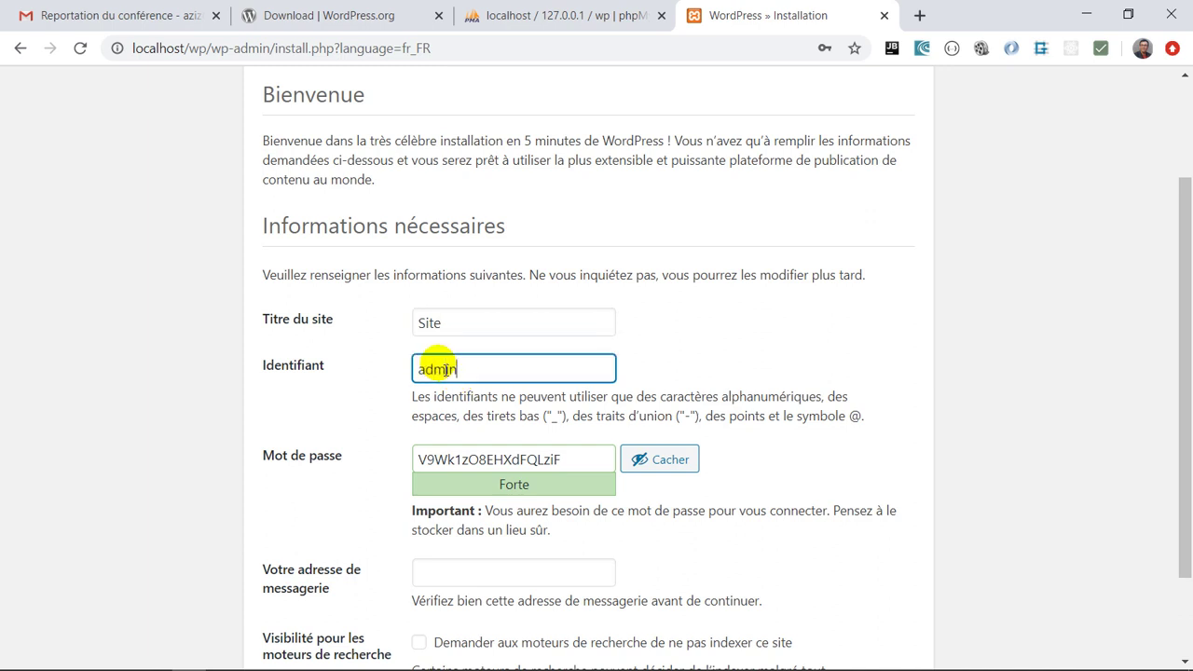
# Set a weak admin password, enter the admin e-mail, discourage indexing, and install WordPress
pyautogui.click(646, 461)
pyautogui.write('a')
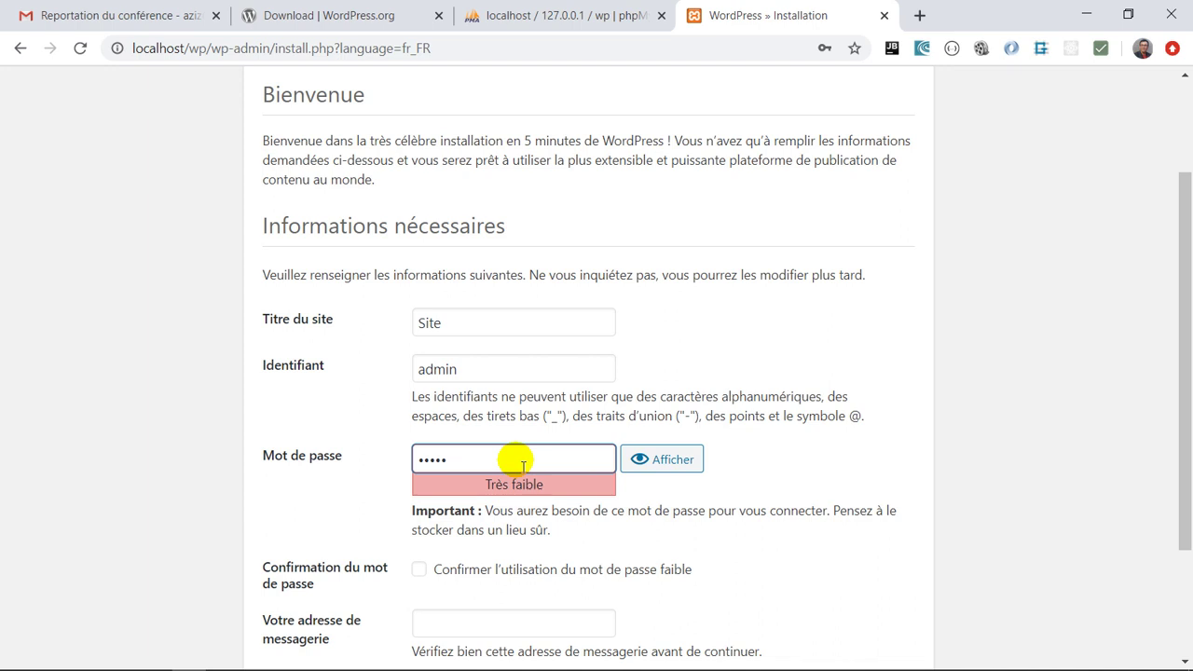
pyautogui.click(478, 575)
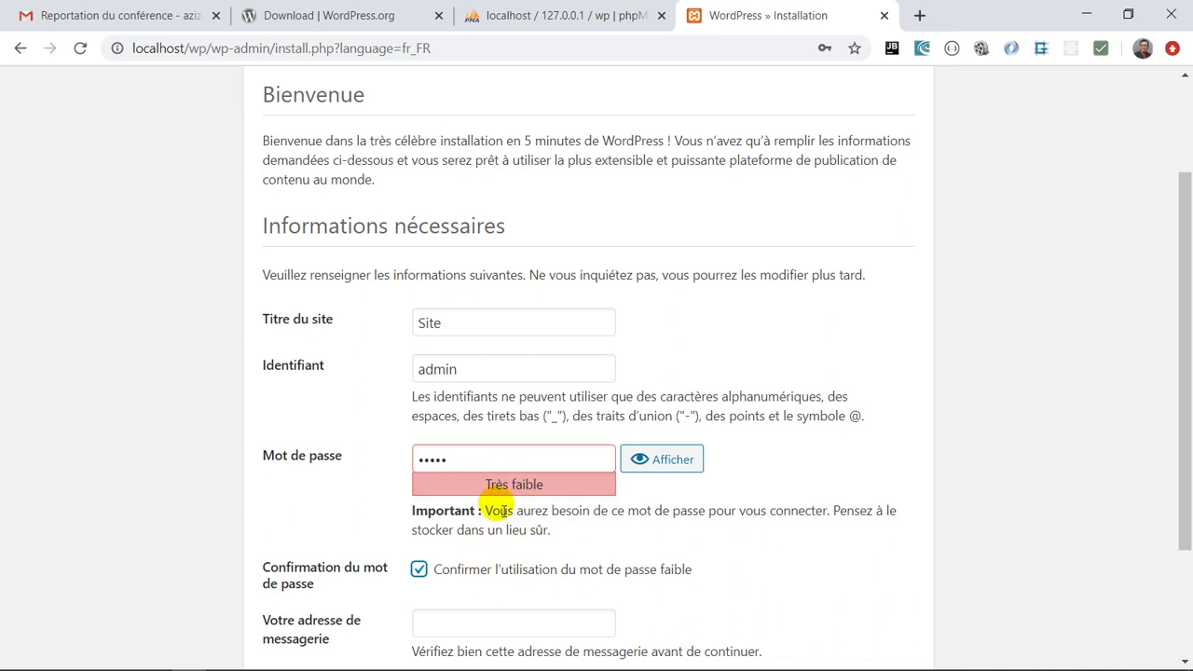
pyautogui.scroll(-1, 494, 509)
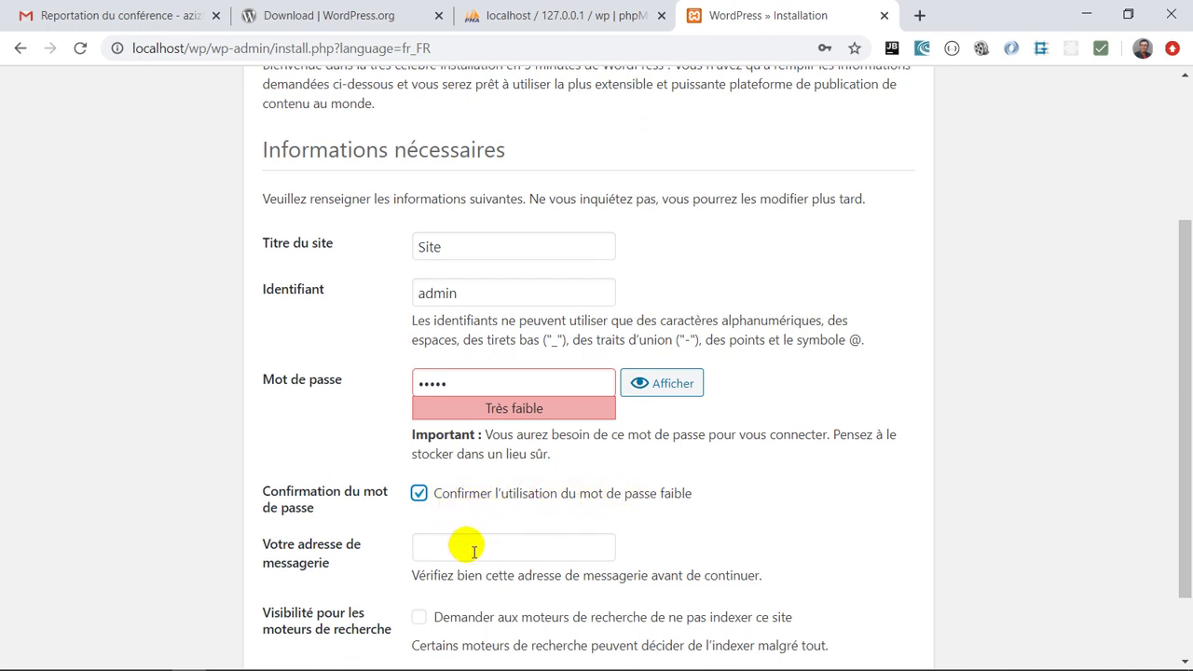
pyautogui.click(434, 547)
pyautogui.scroll(-1, 438, 551)
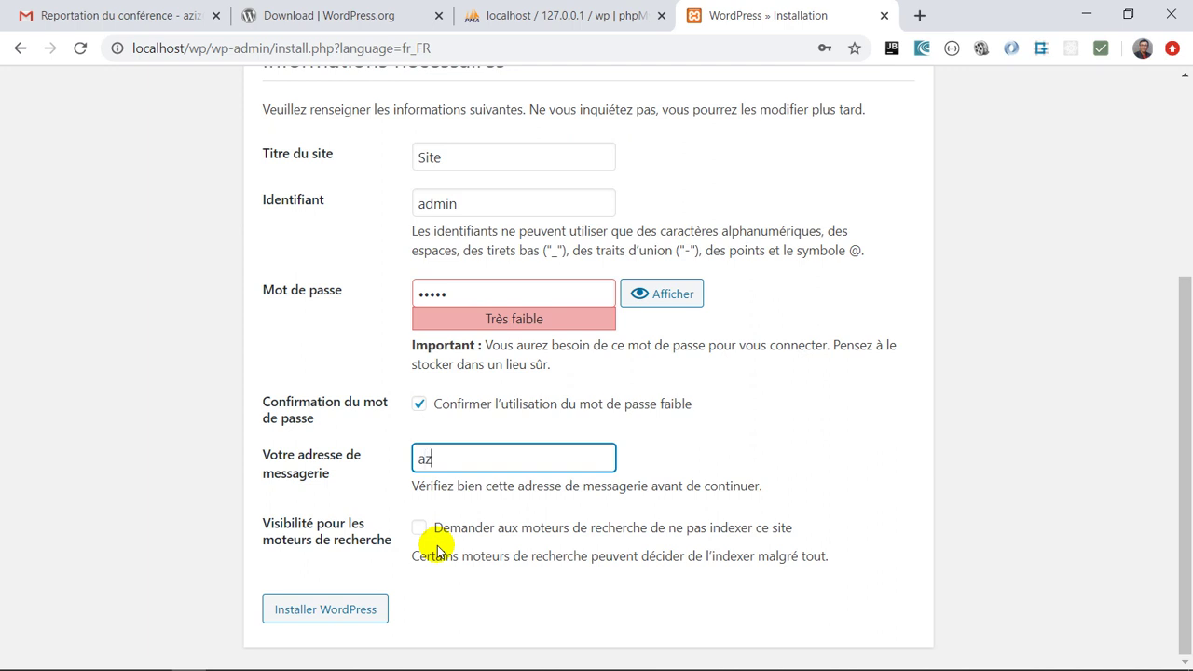
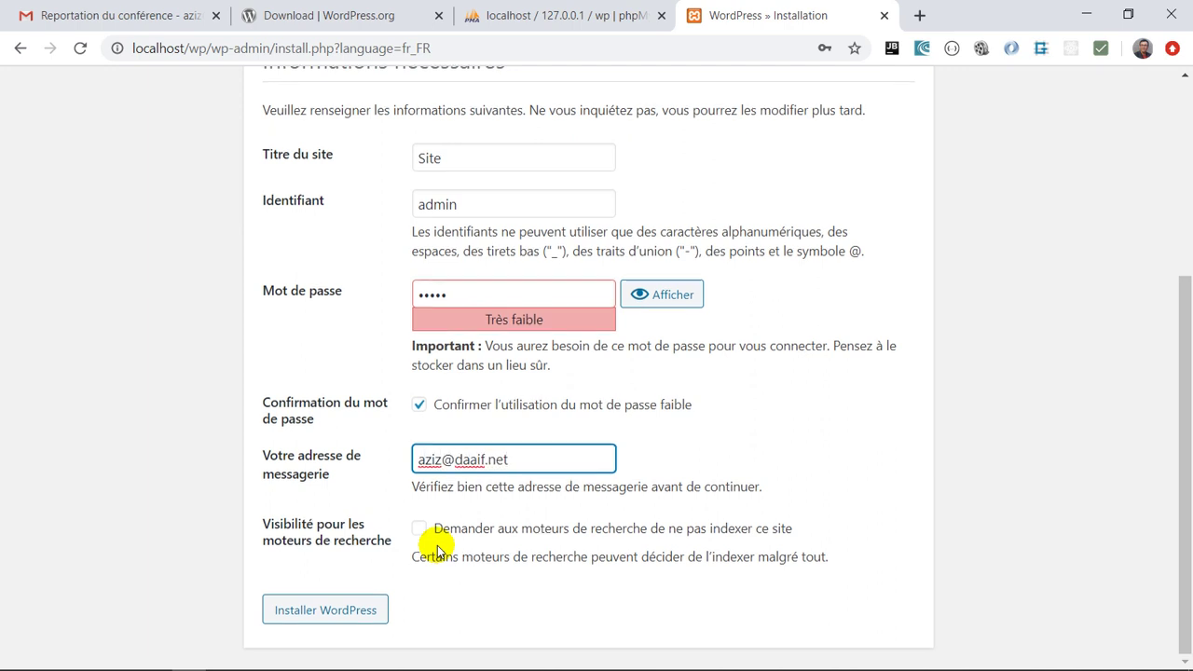
pyautogui.click(419, 528)
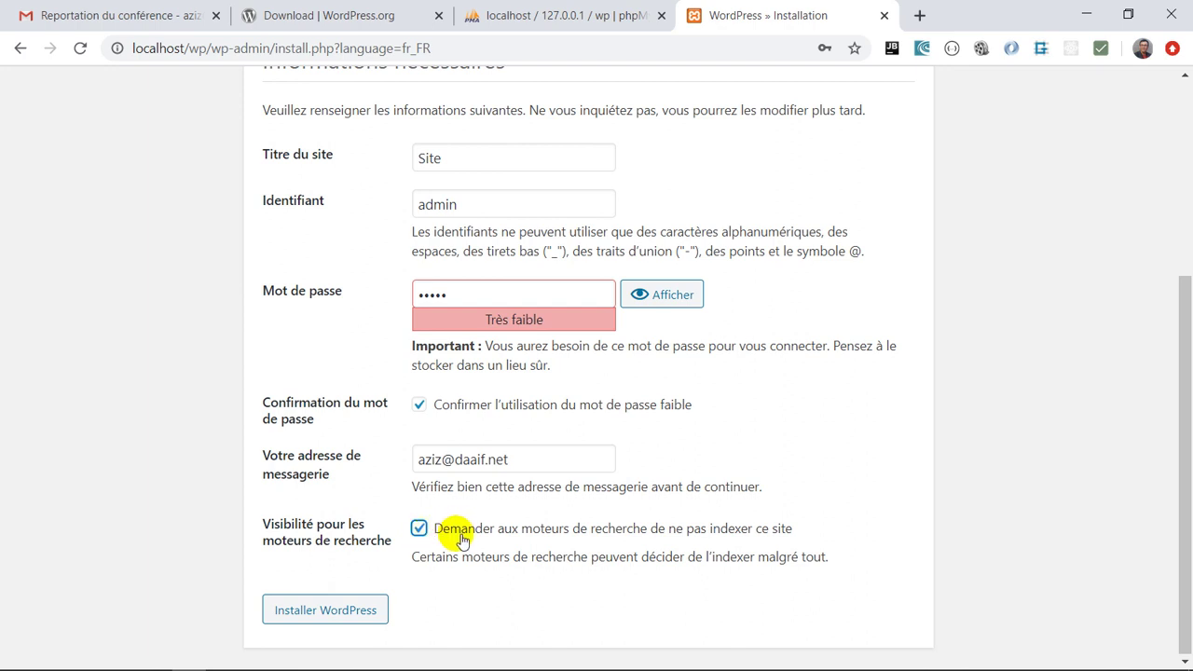
pyautogui.click(322, 607)
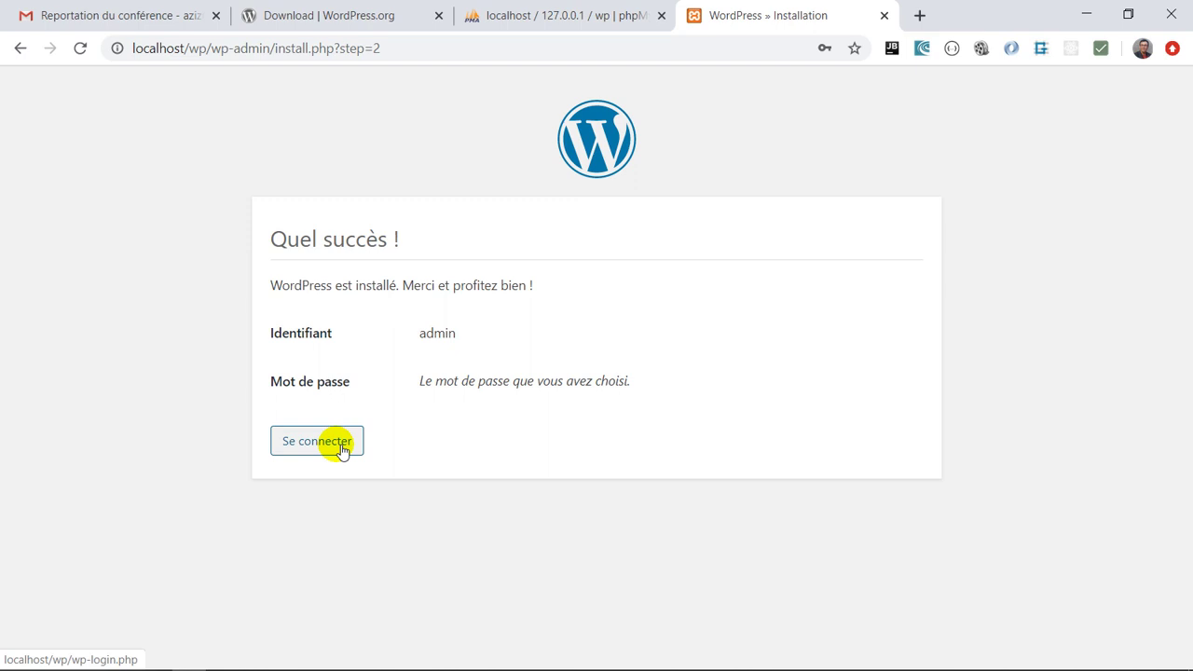
# Log in as admin with the account password to reach the Tableau de bord
pyautogui.click(342, 450)
pyautogui.write('ad')
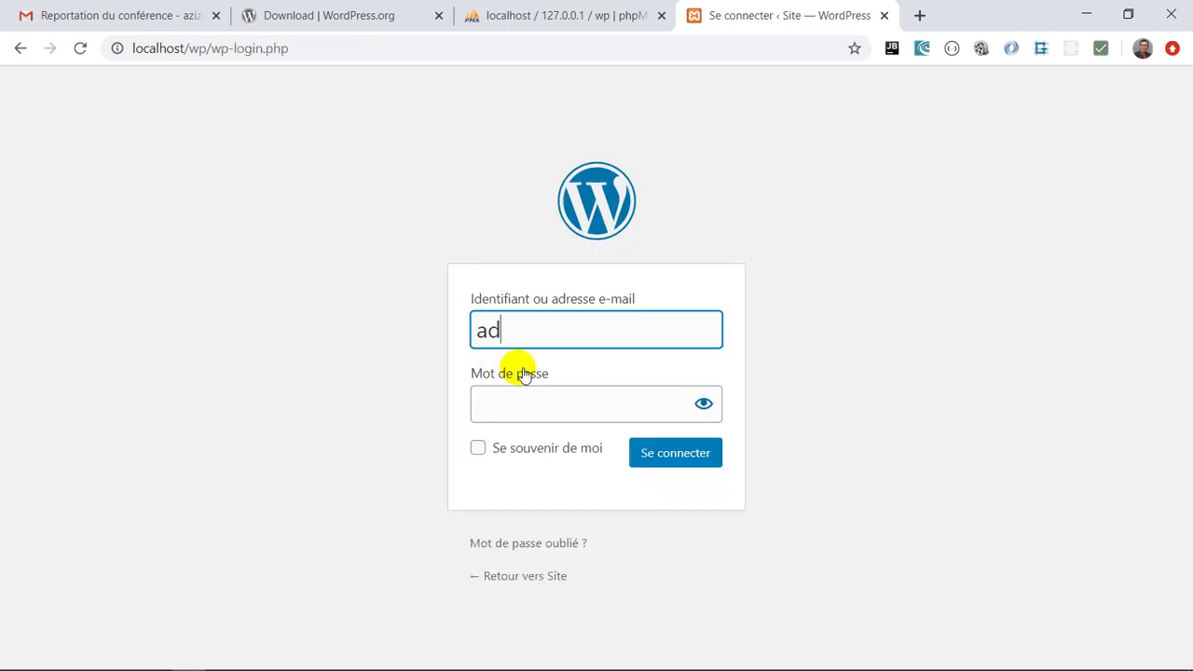
pyautogui.write('min')
pyautogui.press('Tab')
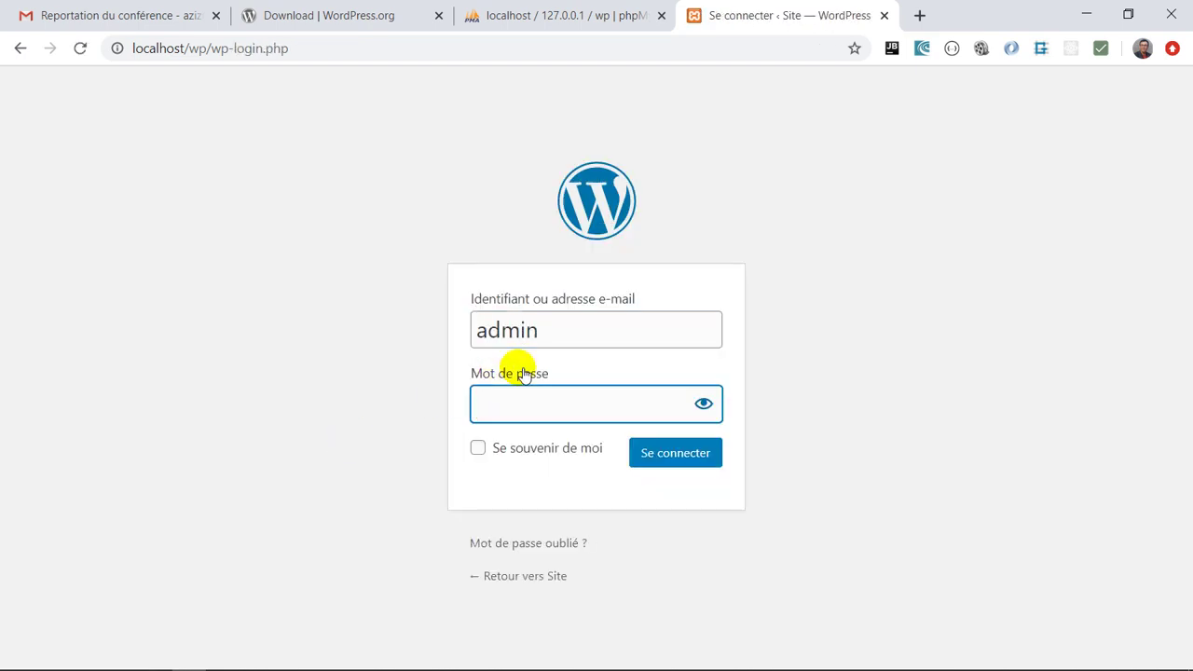
pyautogui.write('admin')
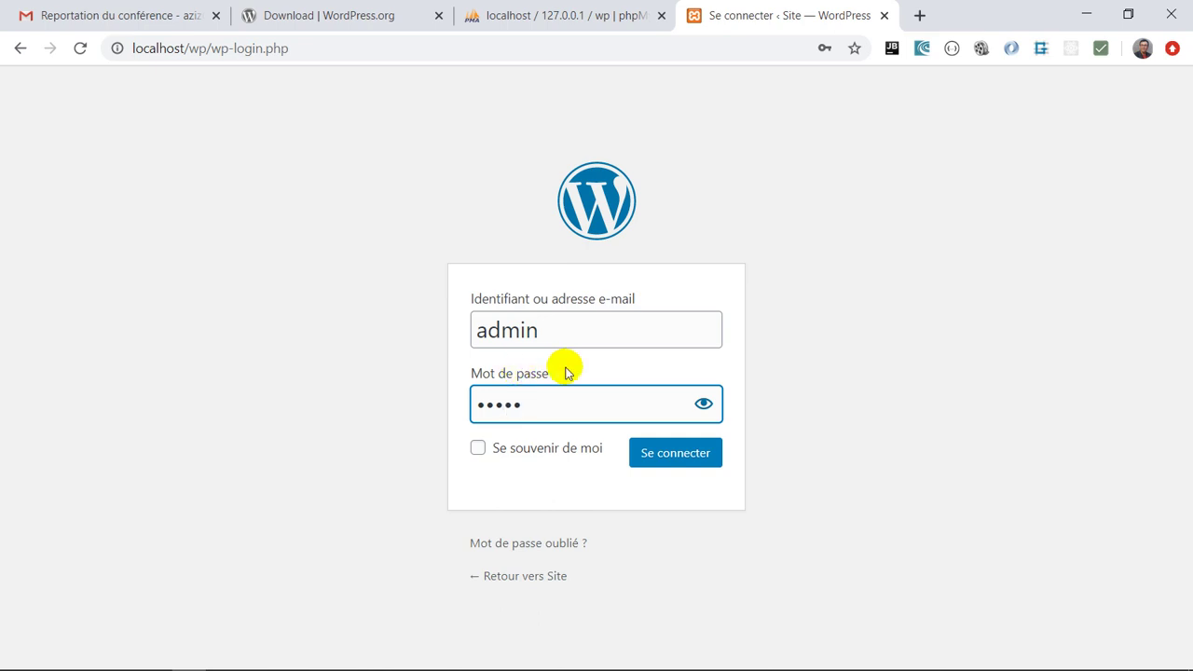
pyautogui.click(663, 451)
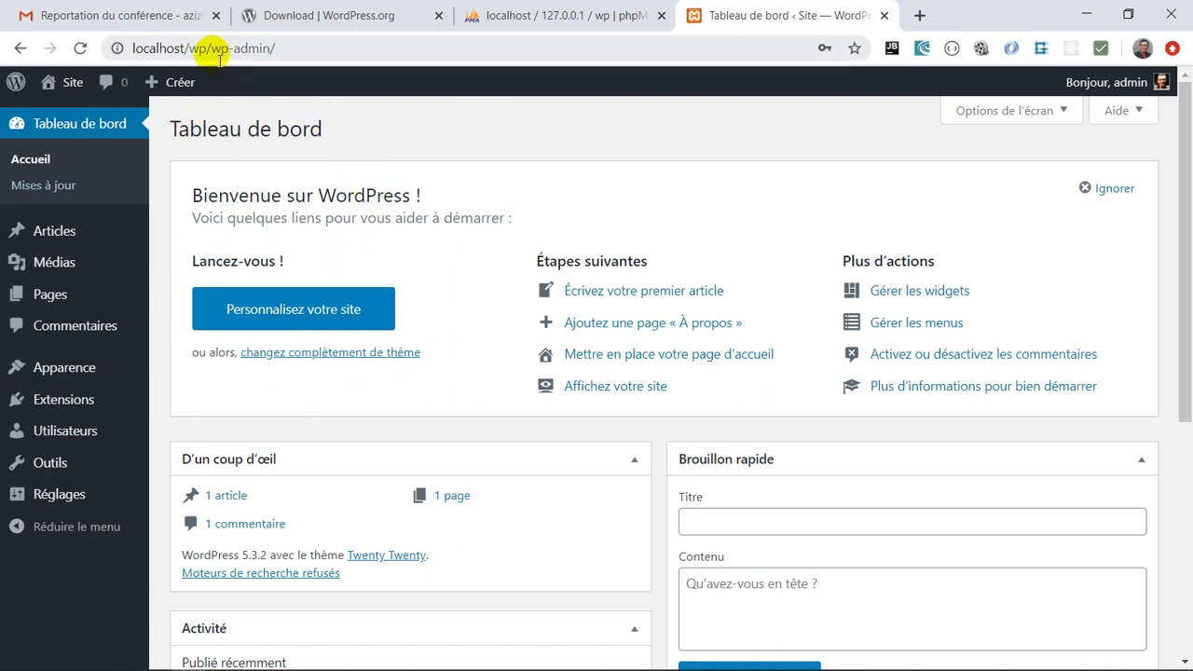
pyautogui.moveTo(210, 48); pyautogui.dragTo(280, 58)
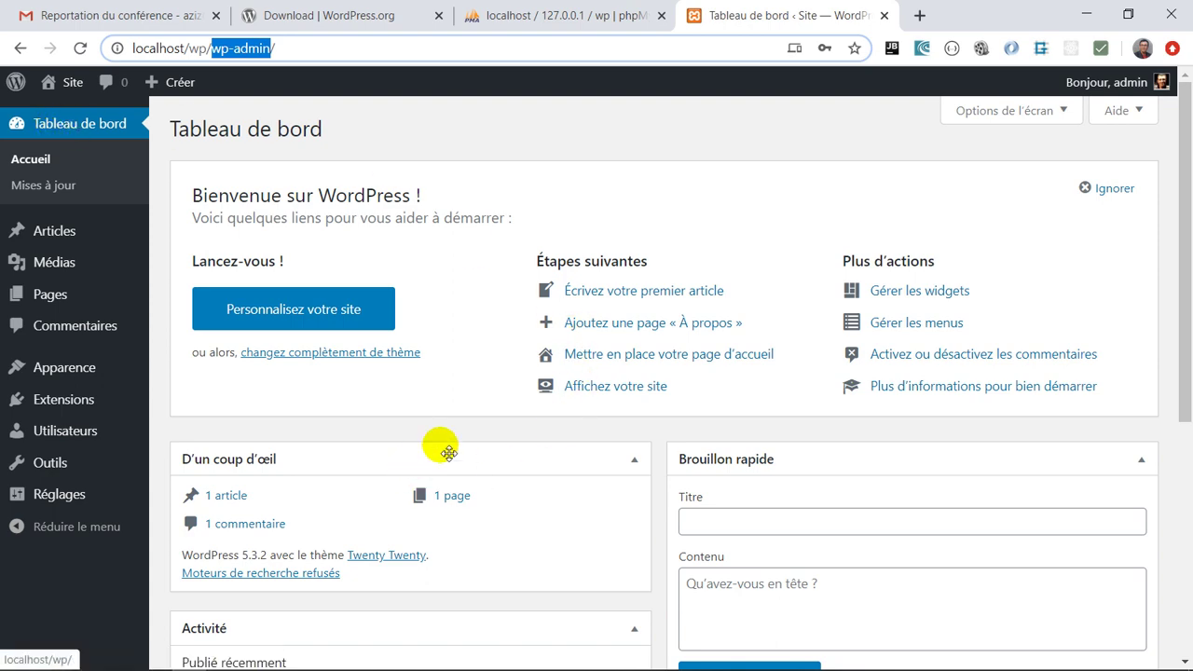
pyautogui.scroll(-3, 485, 452)
pyautogui.scroll(2, 484, 452)
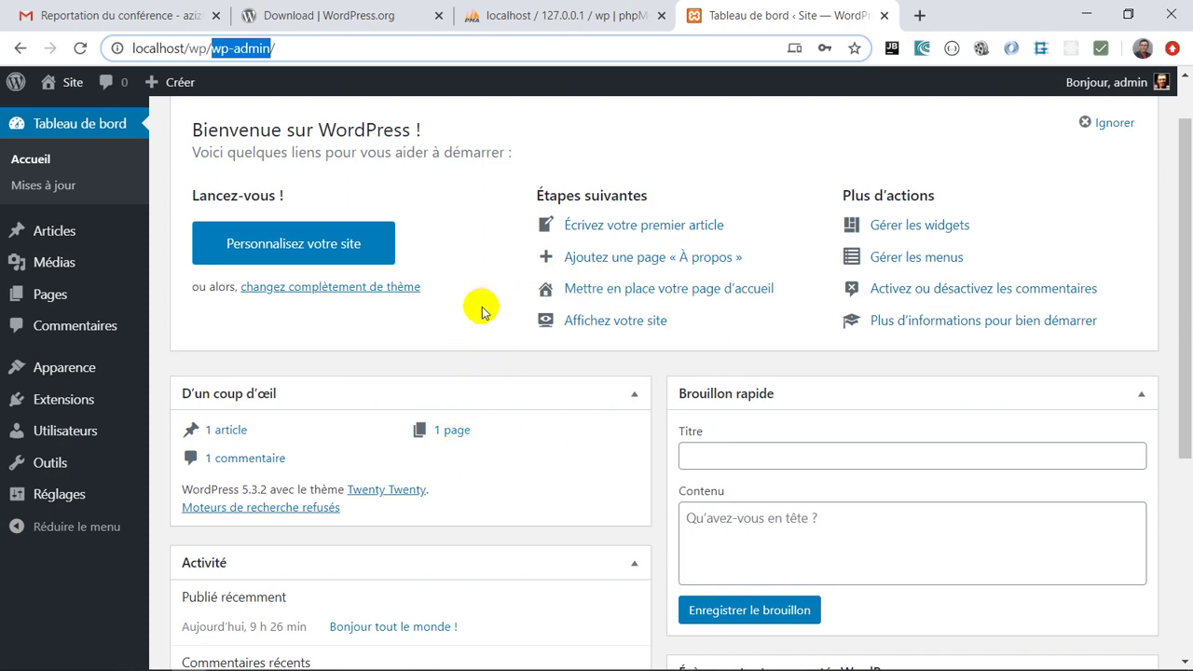
pyautogui.scroll(-2, 503, 321)
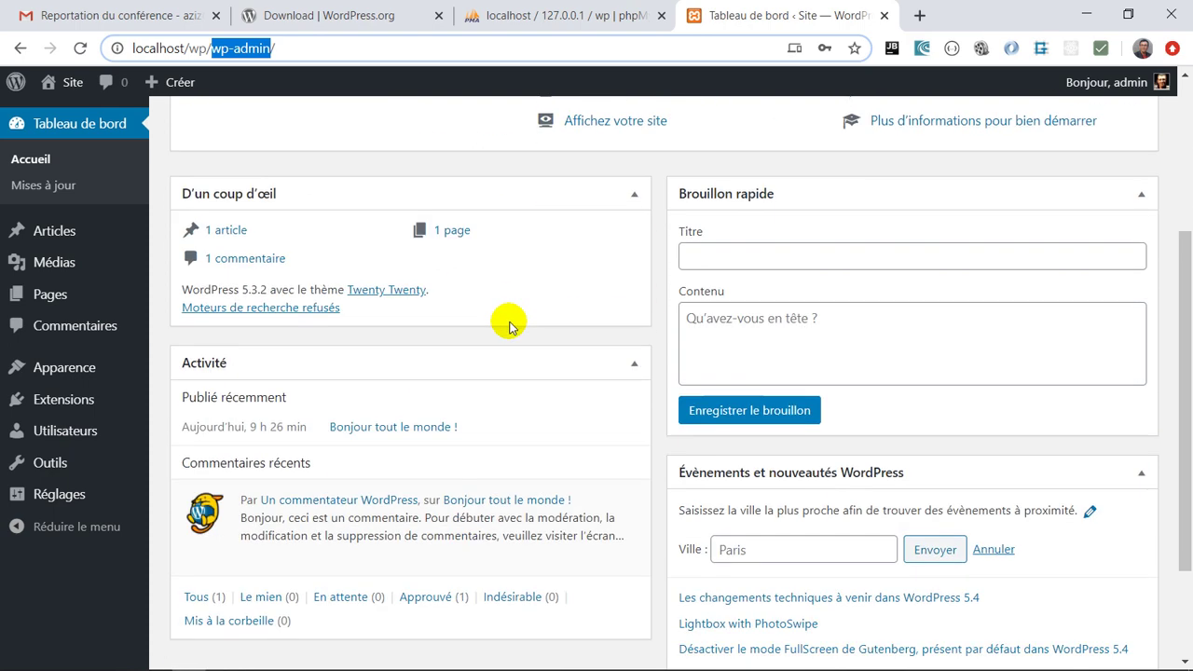
pyautogui.scroll(3, 506, 322)
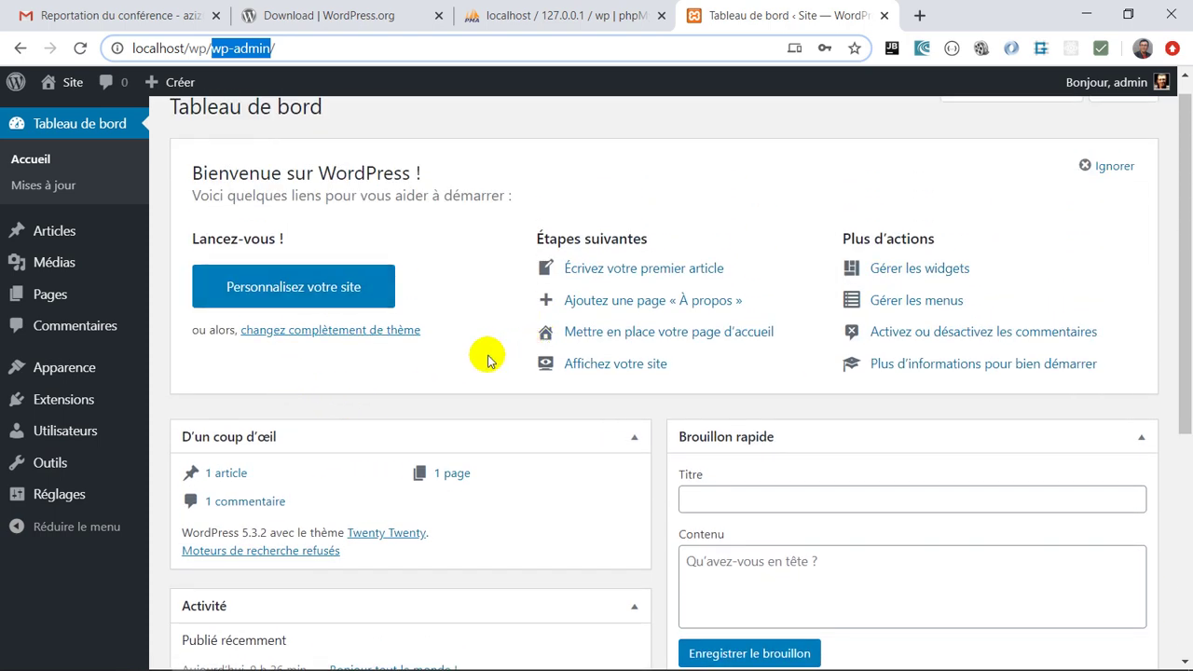
pyautogui.moveTo(91, 240)
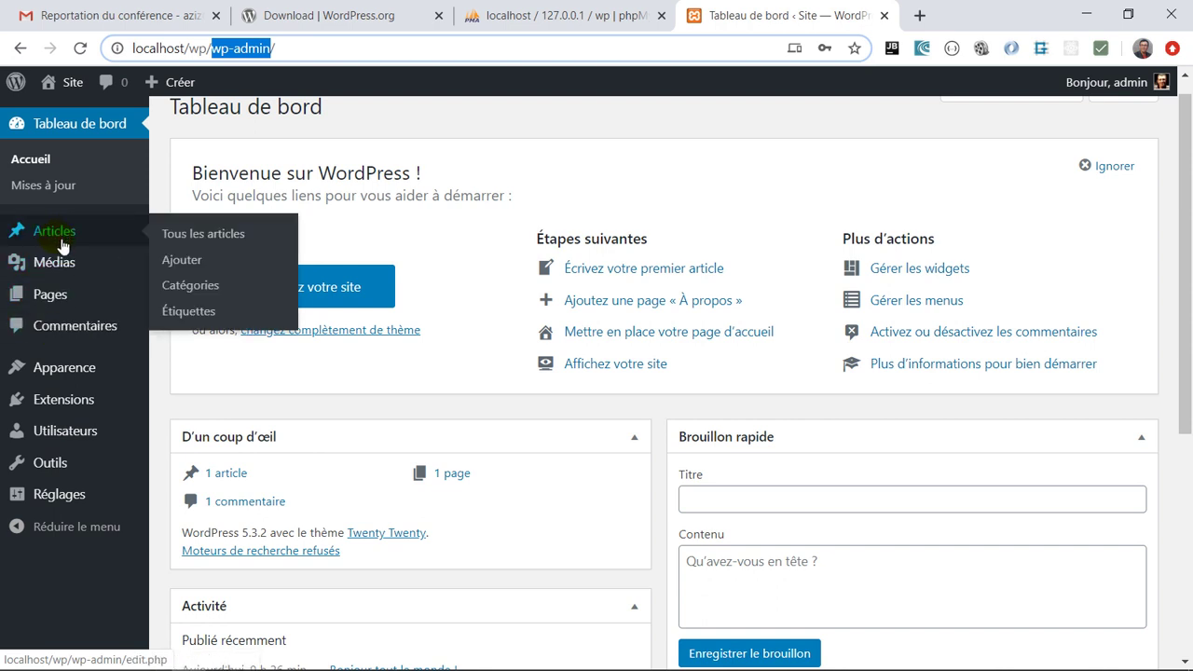
# Open the Articles list showing the single post 'Bonjour tout le monde !'
pyautogui.click(56, 237)
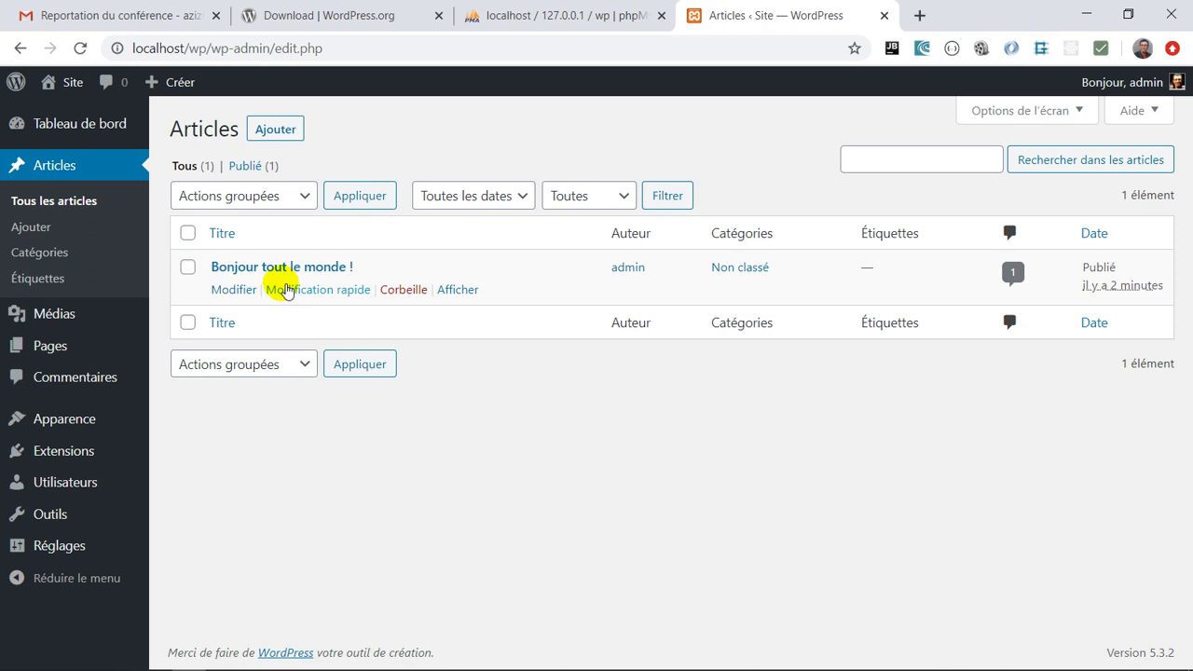
pyautogui.moveTo(67, 348)
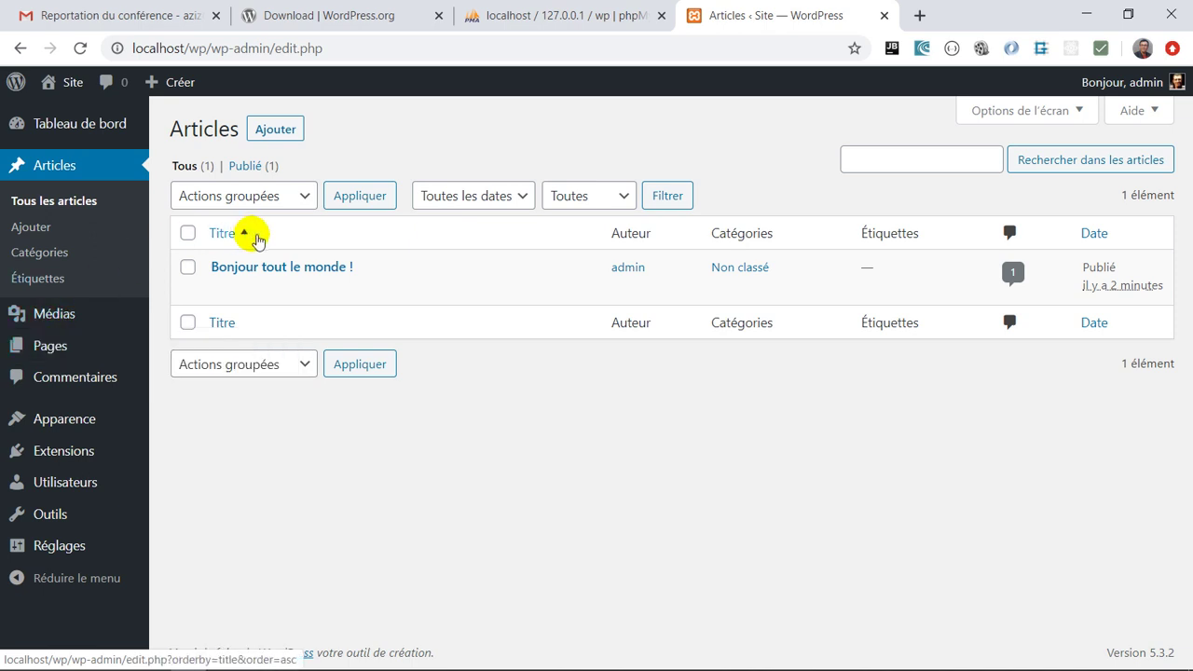
pyautogui.moveTo(274, 266)
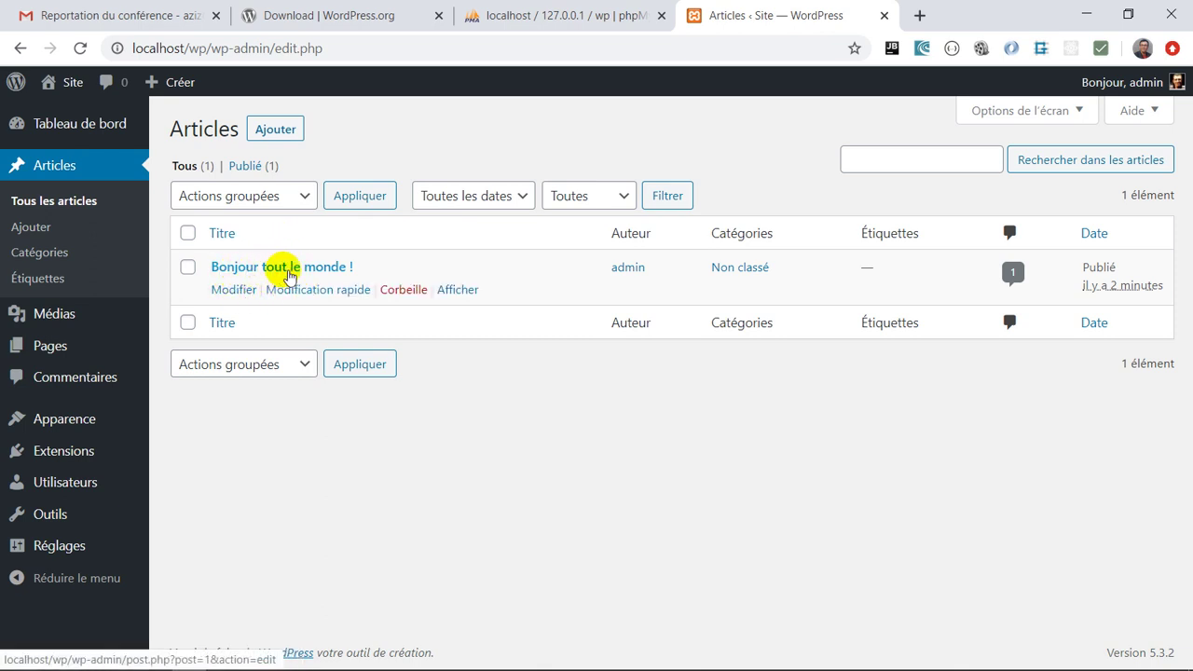
pyautogui.click(234, 290)
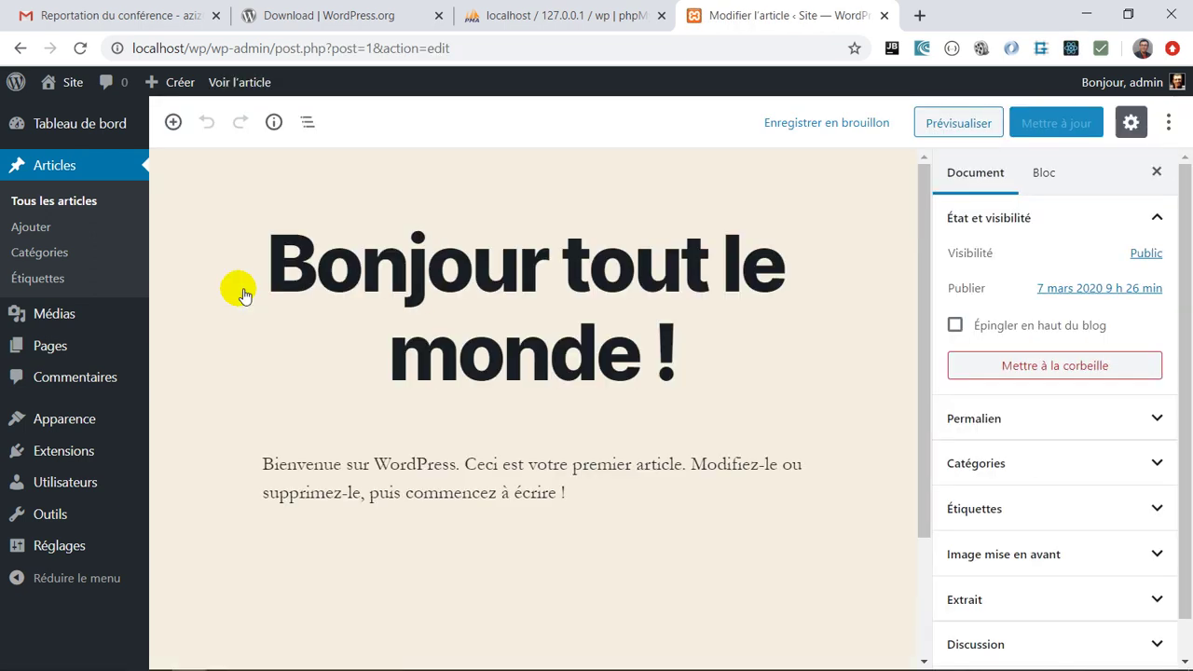
pyautogui.scroll(-3, 473, 413)
pyautogui.scroll(3, 473, 413)
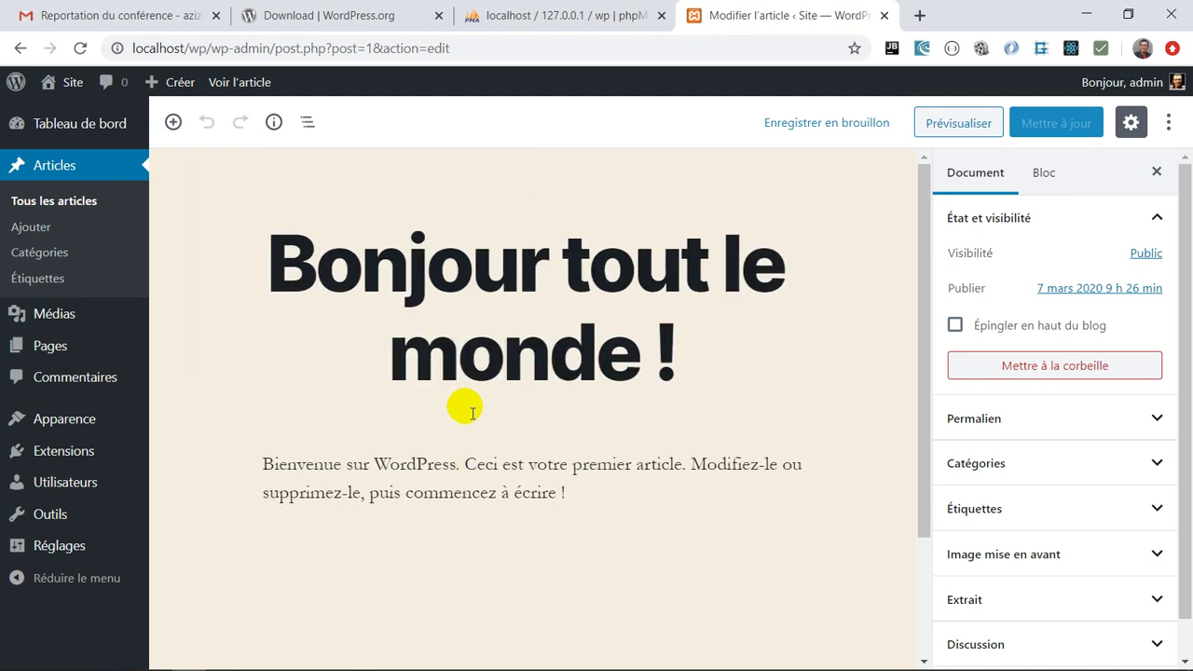
pyautogui.click(499, 360)
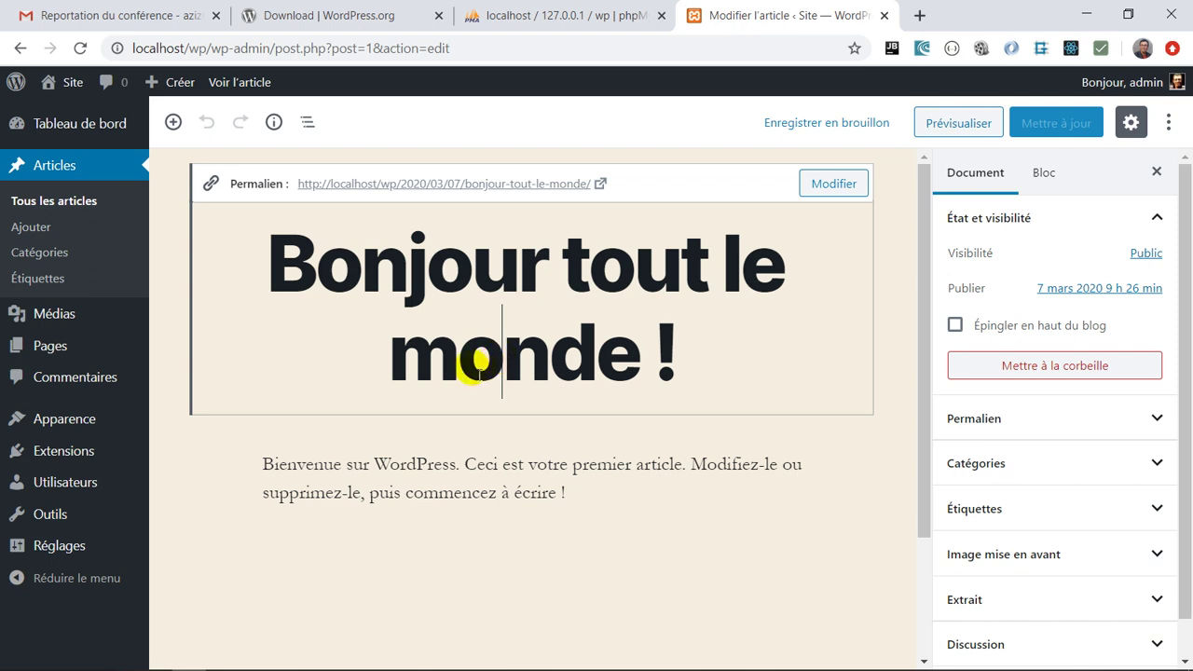
pyautogui.click(455, 491)
pyautogui.scroll(-2, 453, 487)
pyautogui.scroll(2, 453, 492)
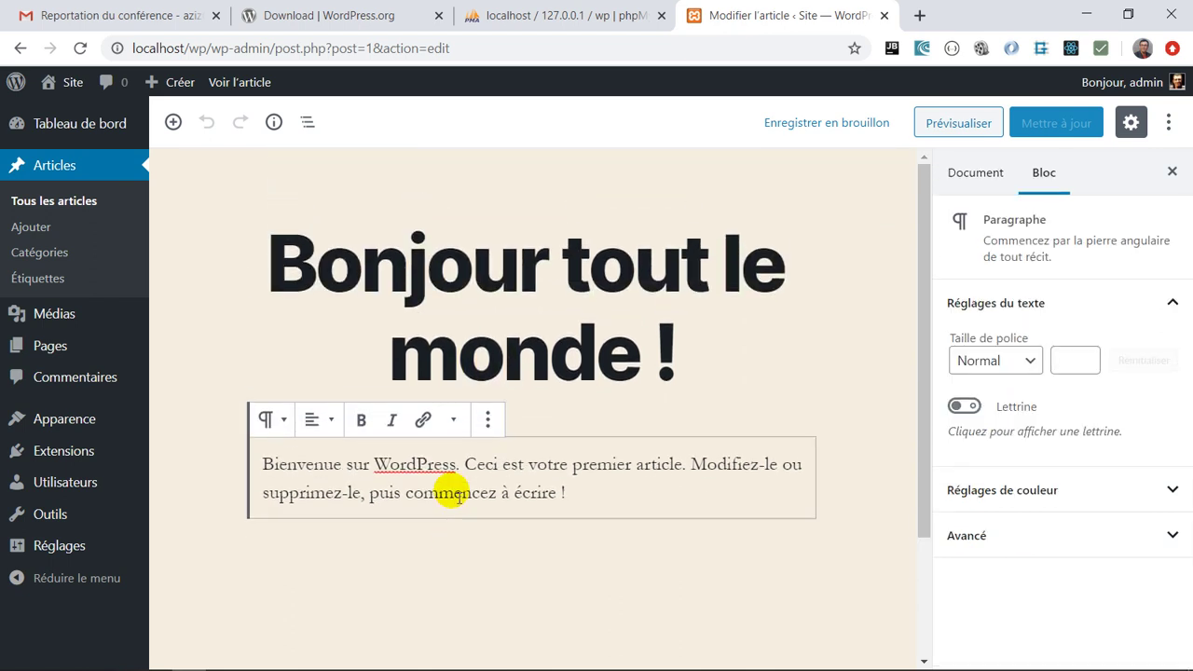
pyautogui.click(554, 347)
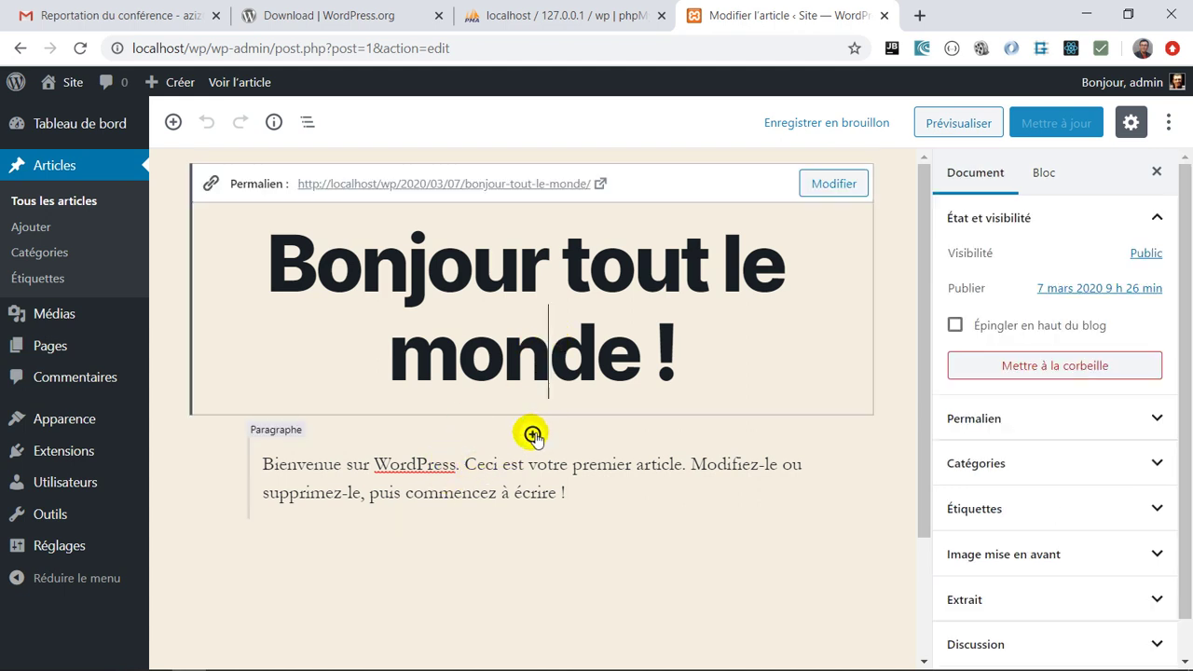
pyautogui.click(531, 435)
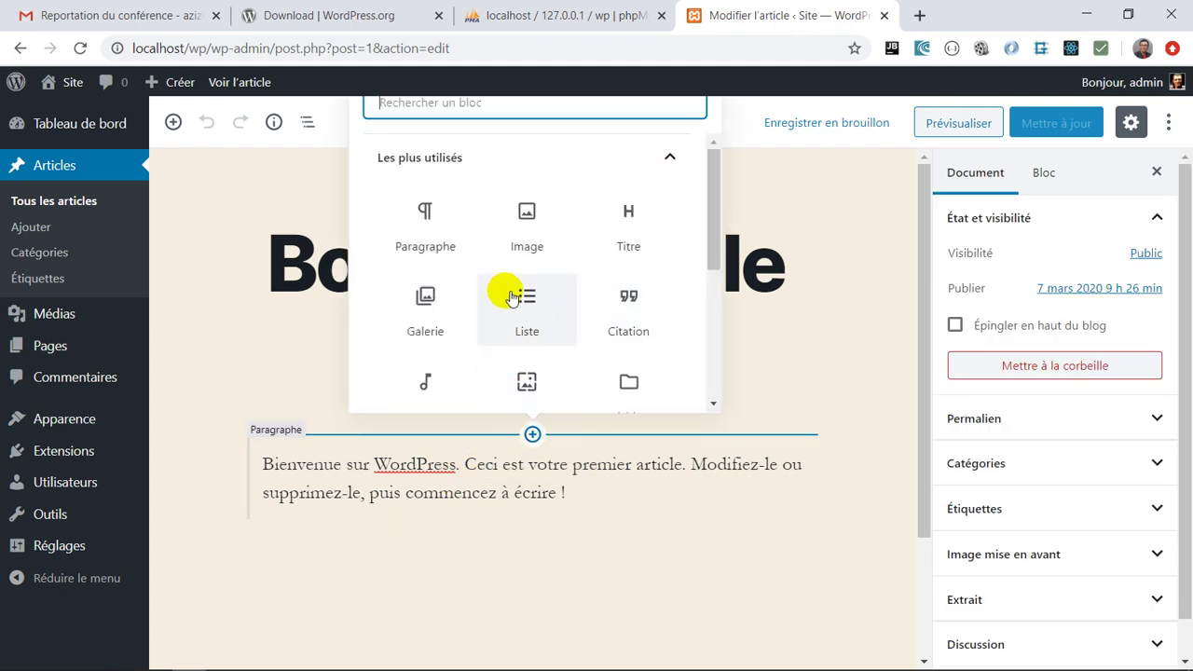
pyautogui.scroll(-3, 508, 289)
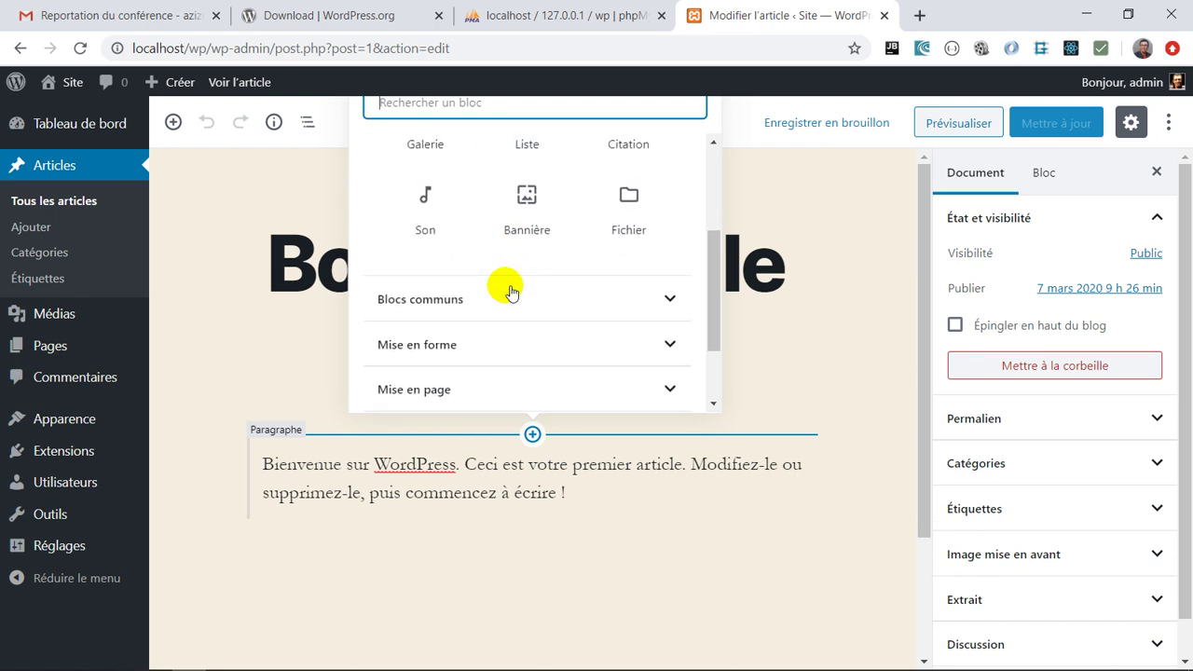
pyautogui.click(387, 490)
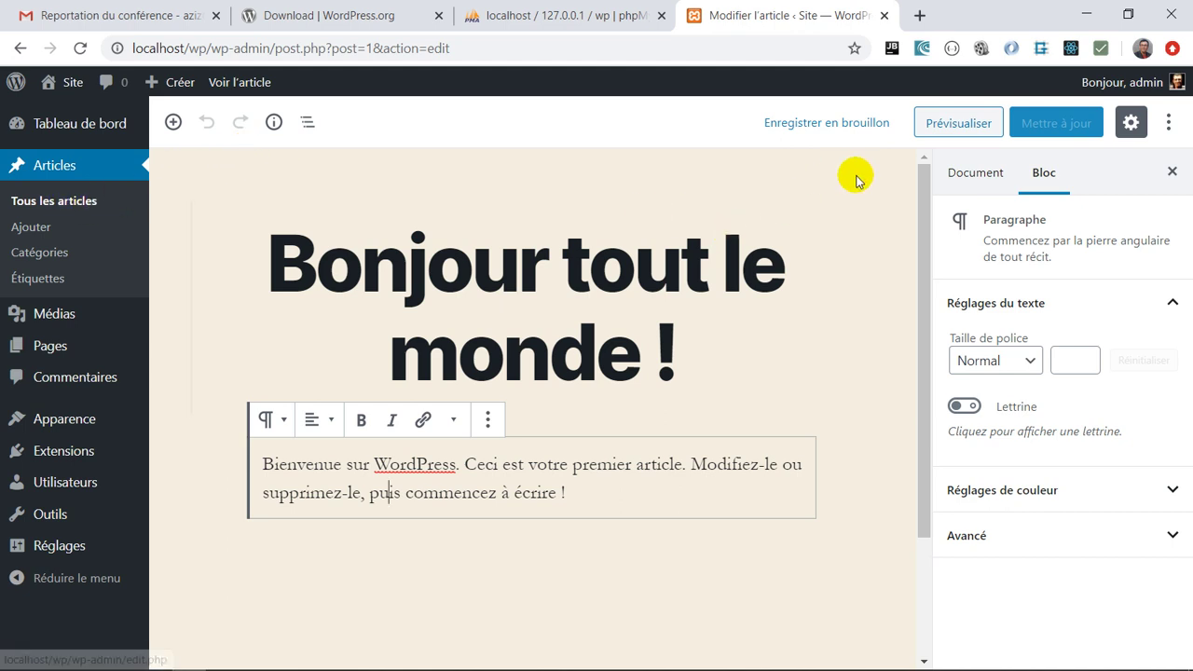
pyautogui.click(44, 208)
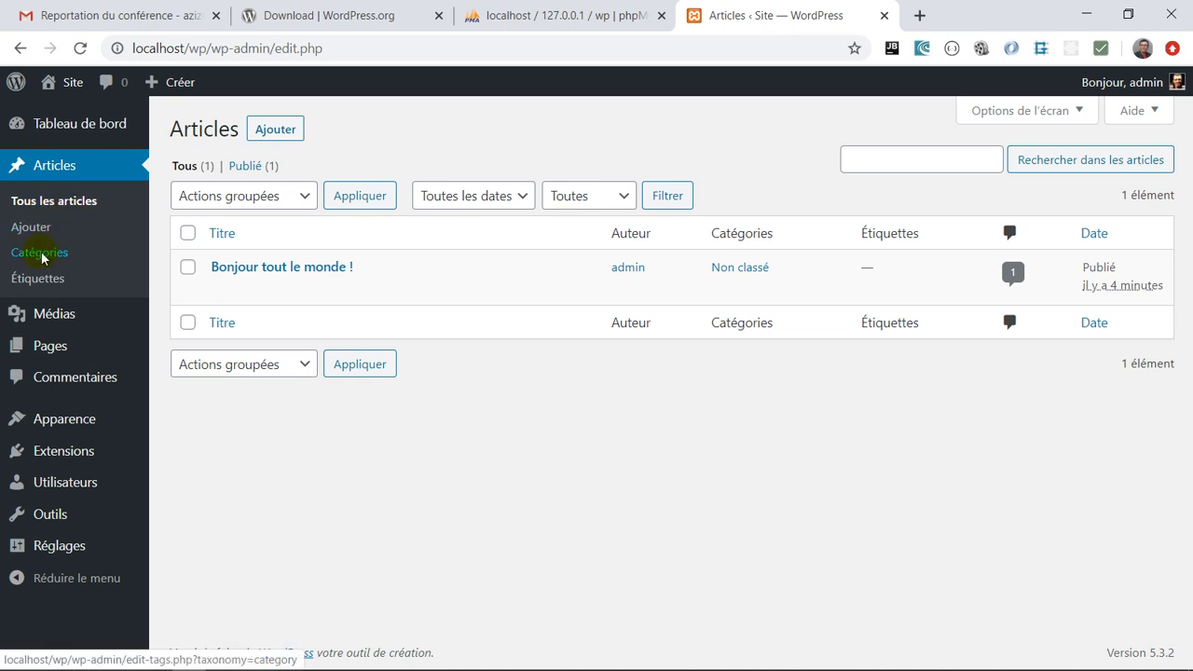
# Open Catégories, where only Non classé exists, holding 1 post
pyautogui.click(43, 259)
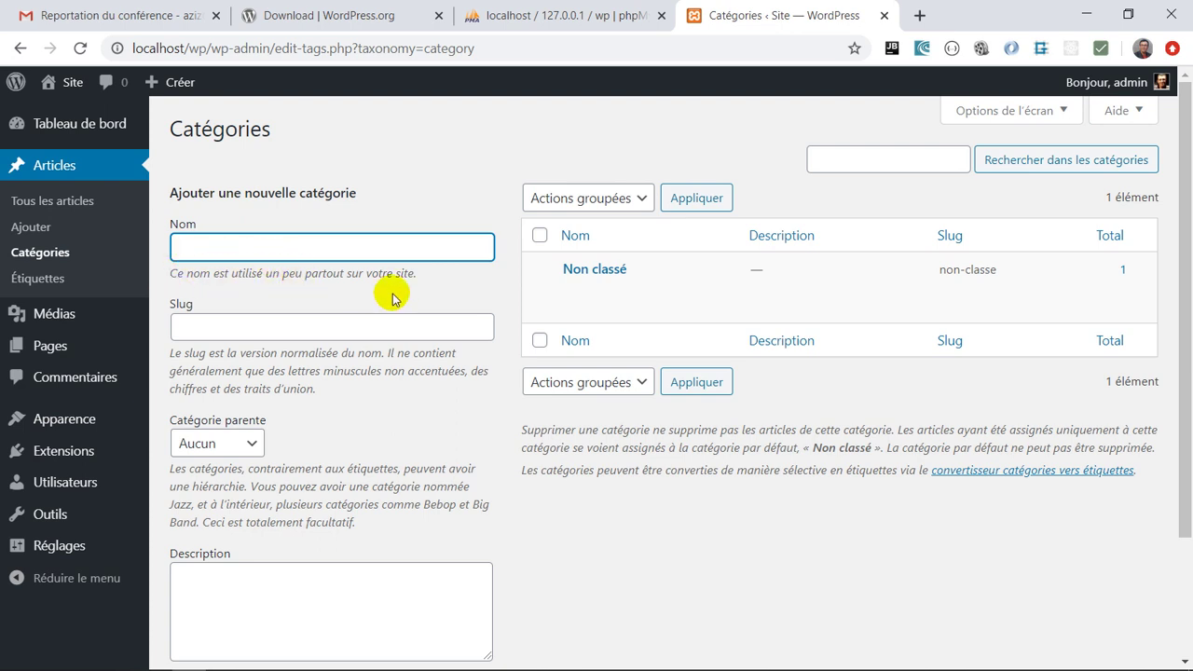
pyautogui.scroll(-1, 396, 296)
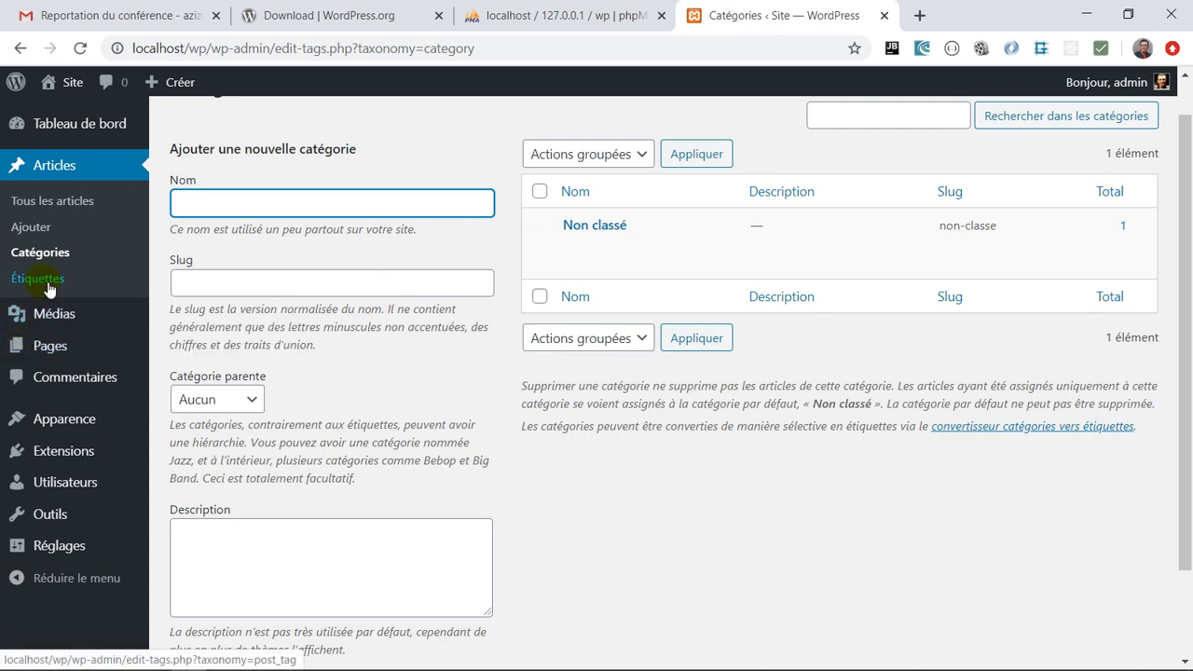
# Open the Étiquettes page, which shows no tags found
pyautogui.click(47, 283)
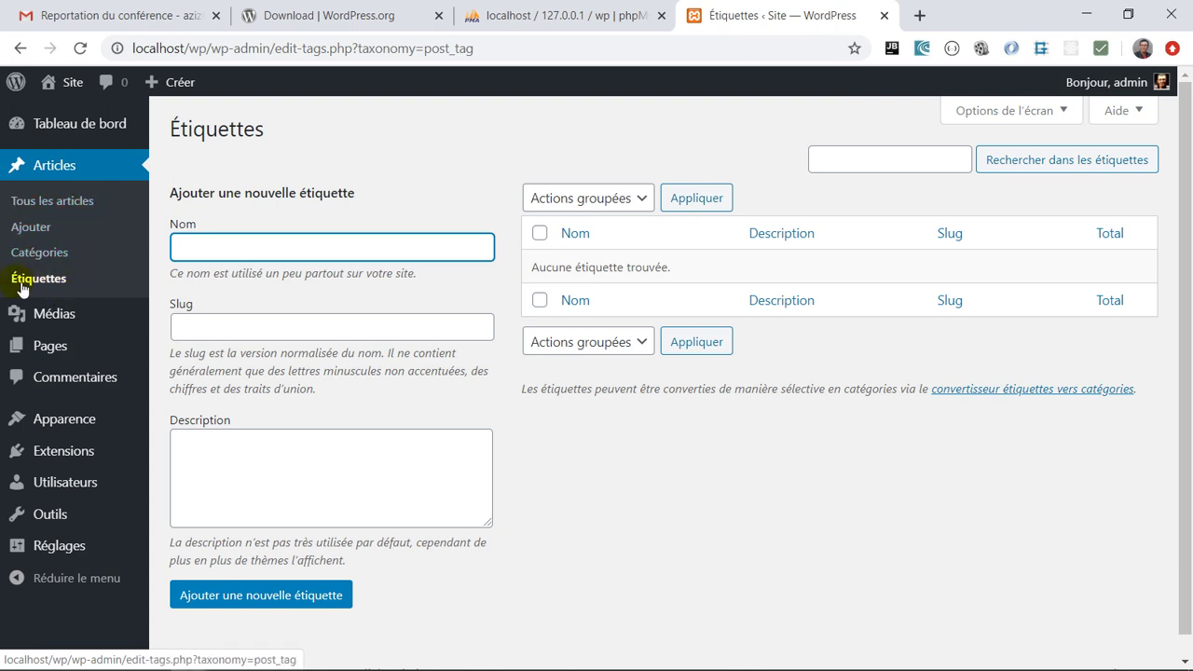
pyautogui.moveTo(58, 318)
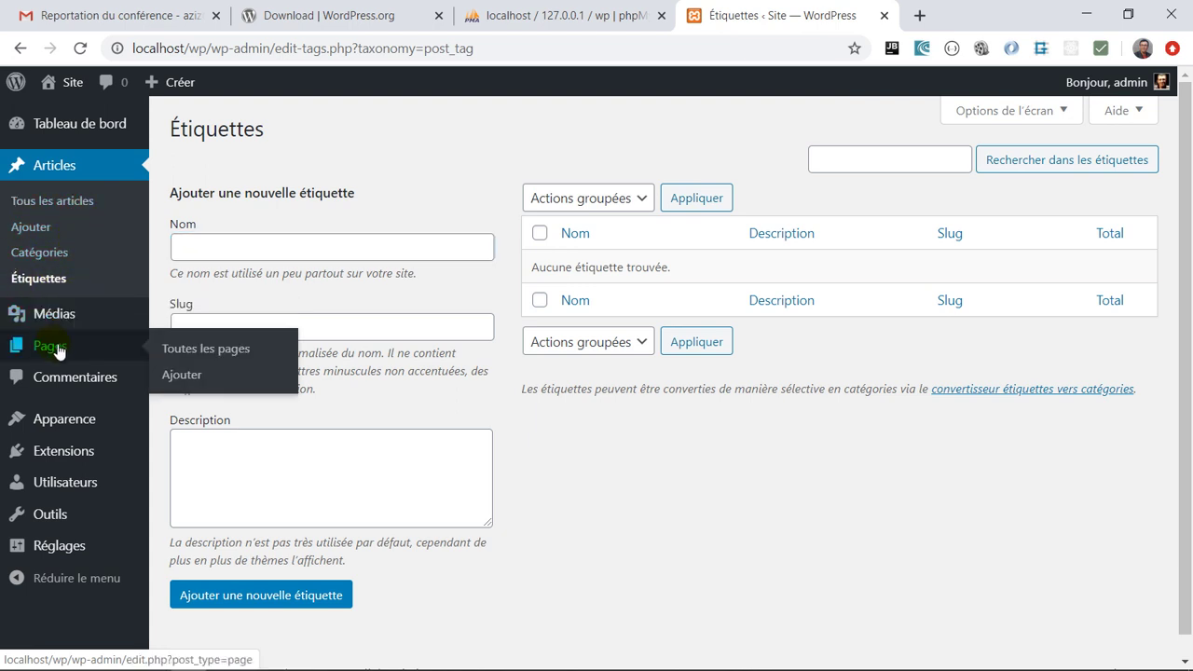
pyautogui.click(56, 346)
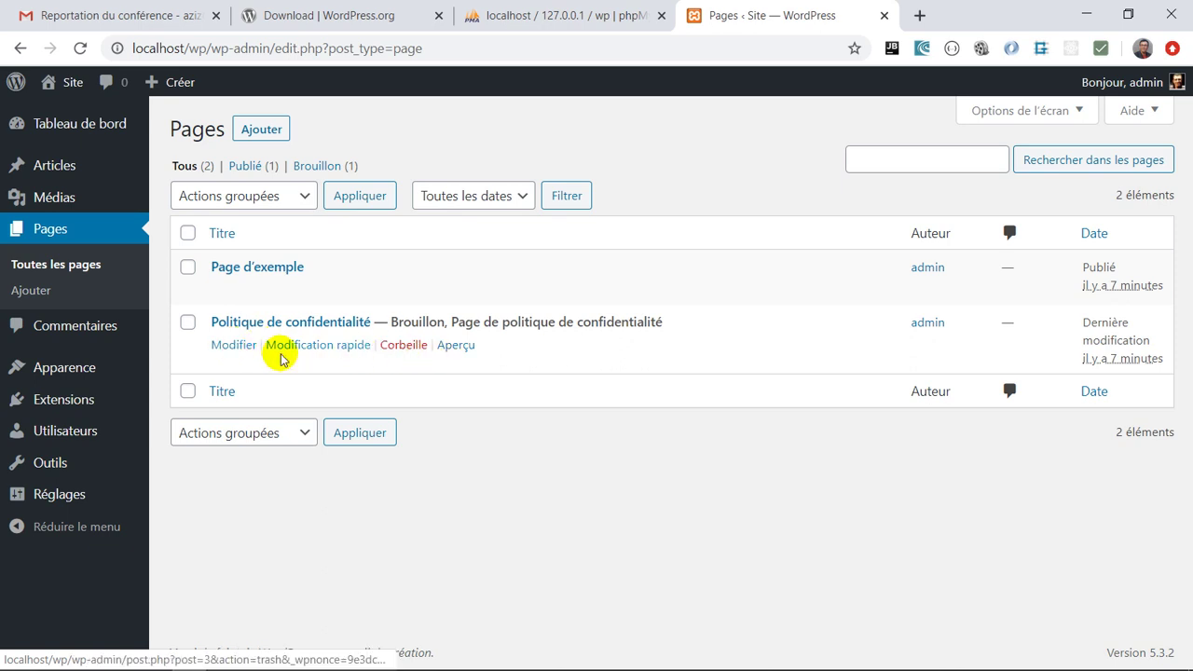
pyautogui.click(235, 345)
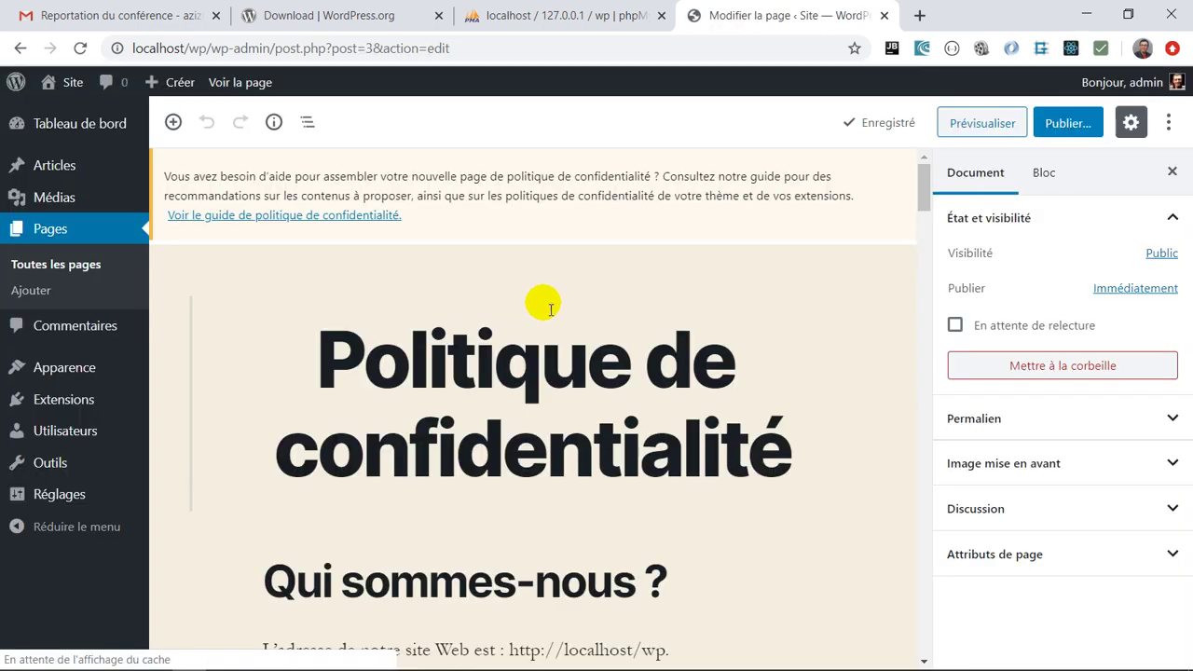
pyautogui.scroll(-3, 540, 303)
pyautogui.scroll(1, 501, 440)
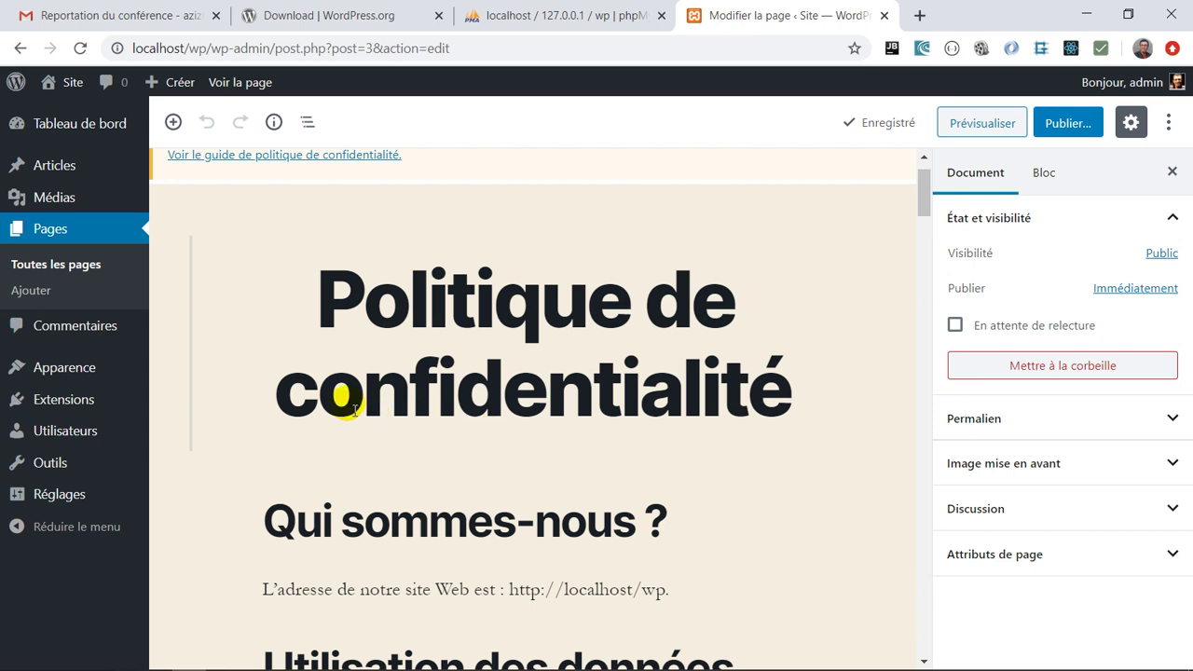
pyautogui.moveTo(144, 372)
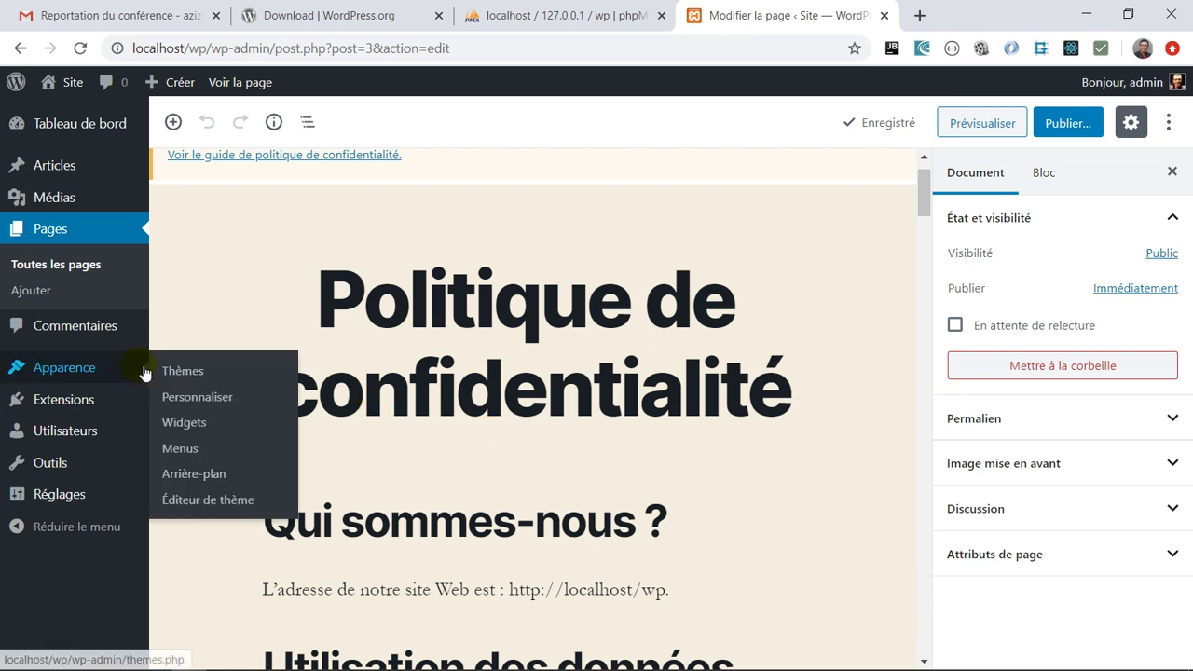
# Open Commentaires, listing one approved comment on 'Bonjour tout le monde !'
pyautogui.click(76, 328)
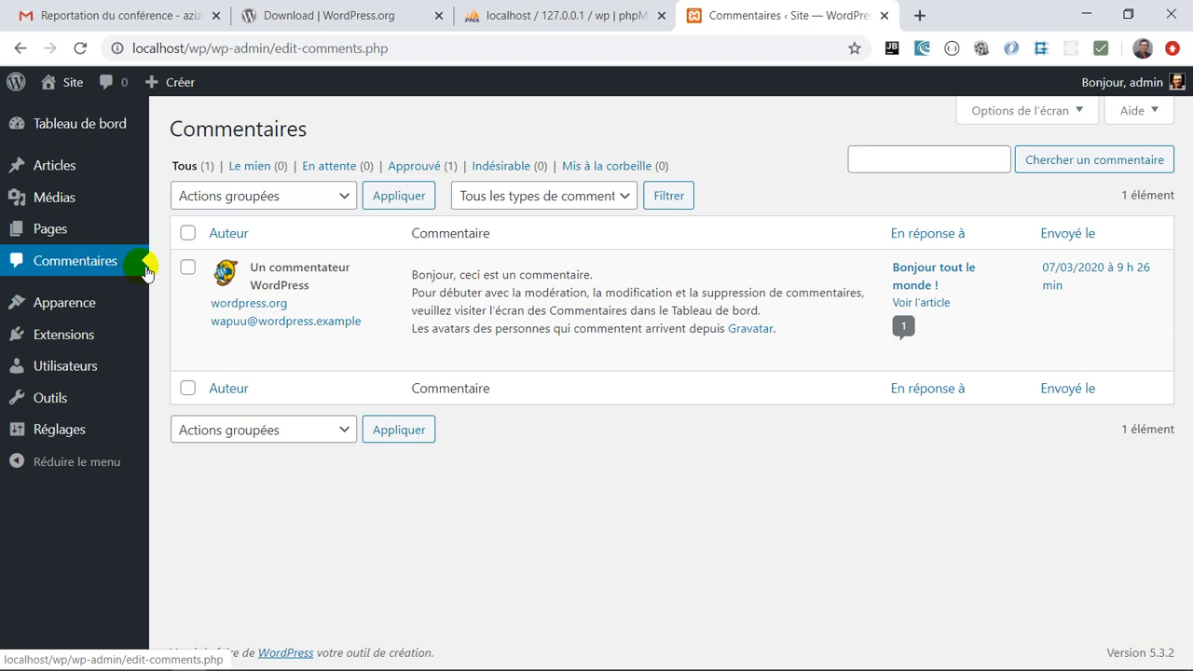
pyautogui.moveTo(298, 323)
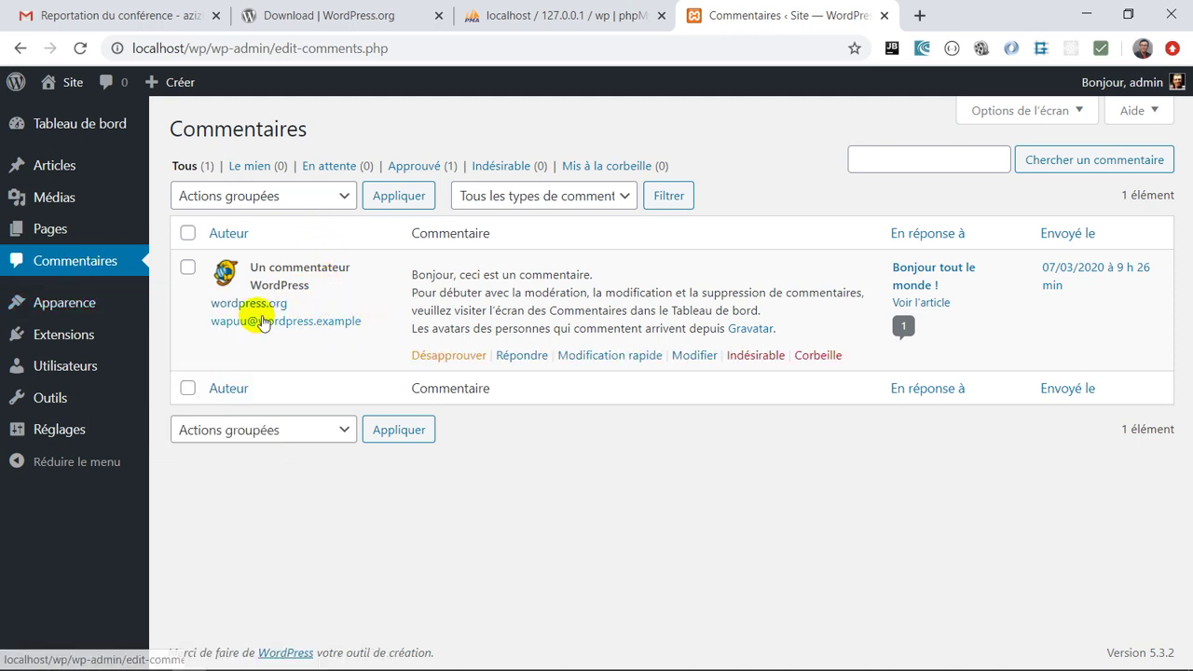
pyautogui.moveTo(68, 311)
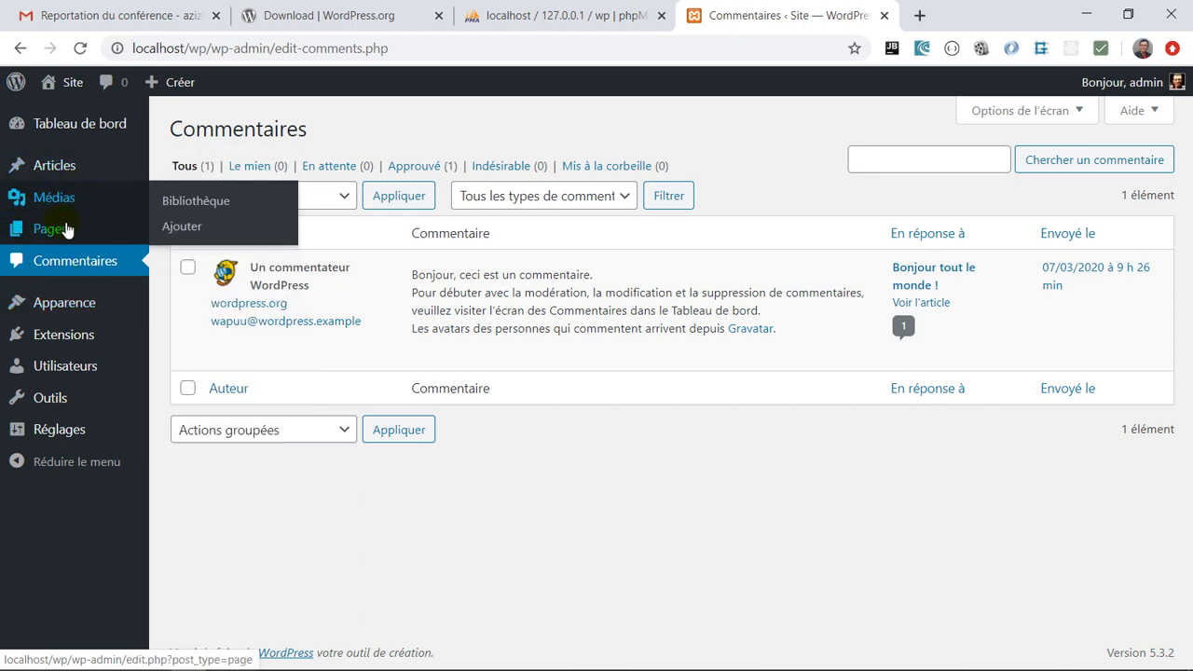
# Open the Bibliothèque de médias, which shows no media uploaded yet
pyautogui.moveTo(74, 225)
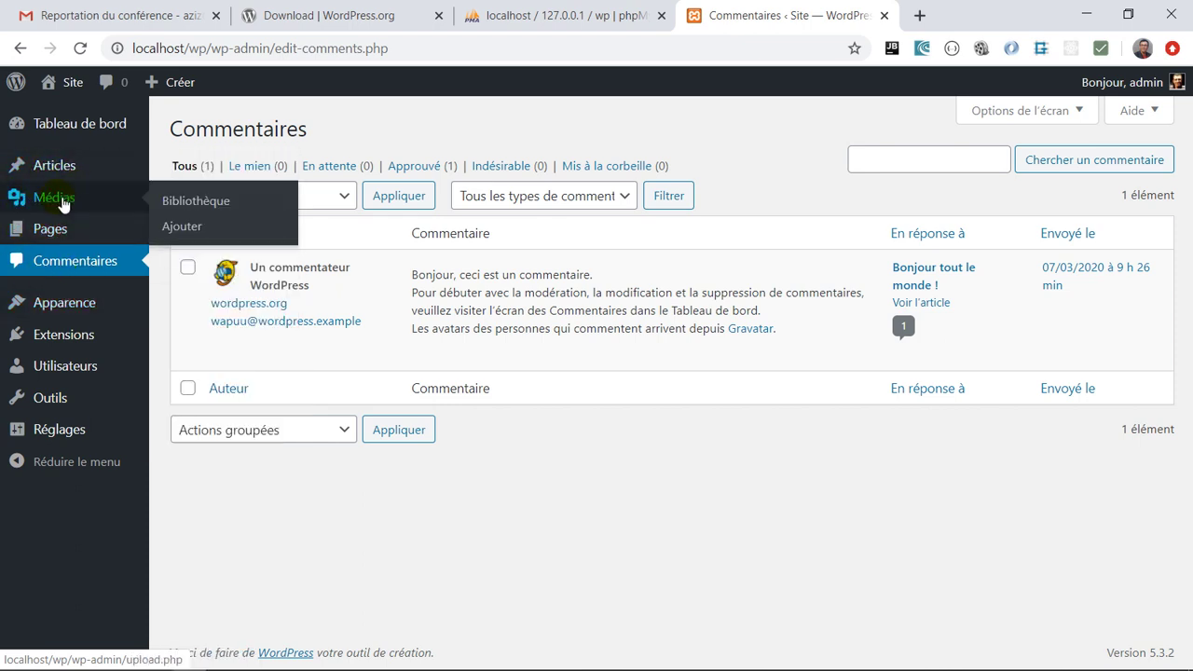
pyautogui.click(62, 204)
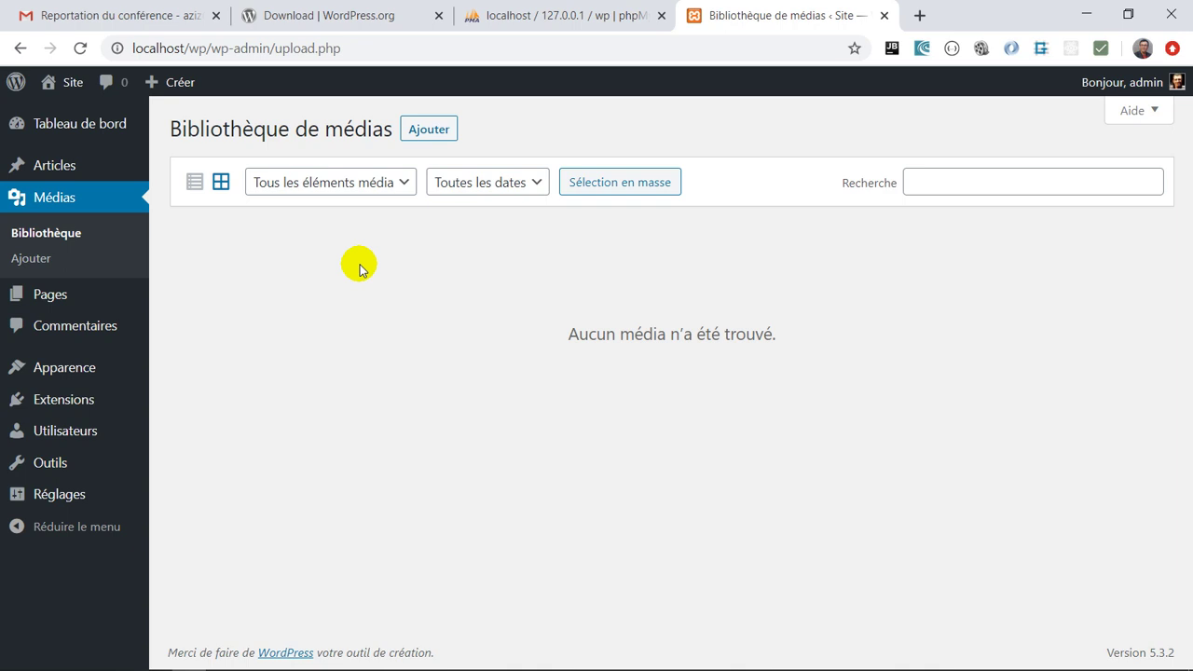
pyautogui.click(52, 203)
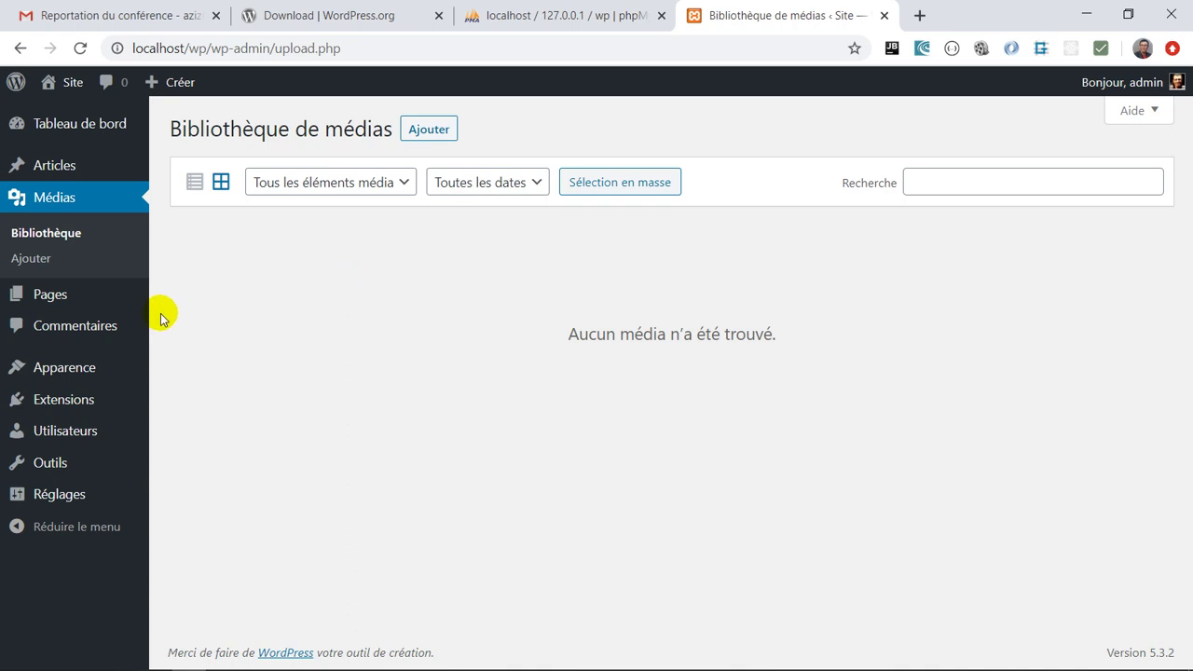
pyautogui.moveTo(83, 359)
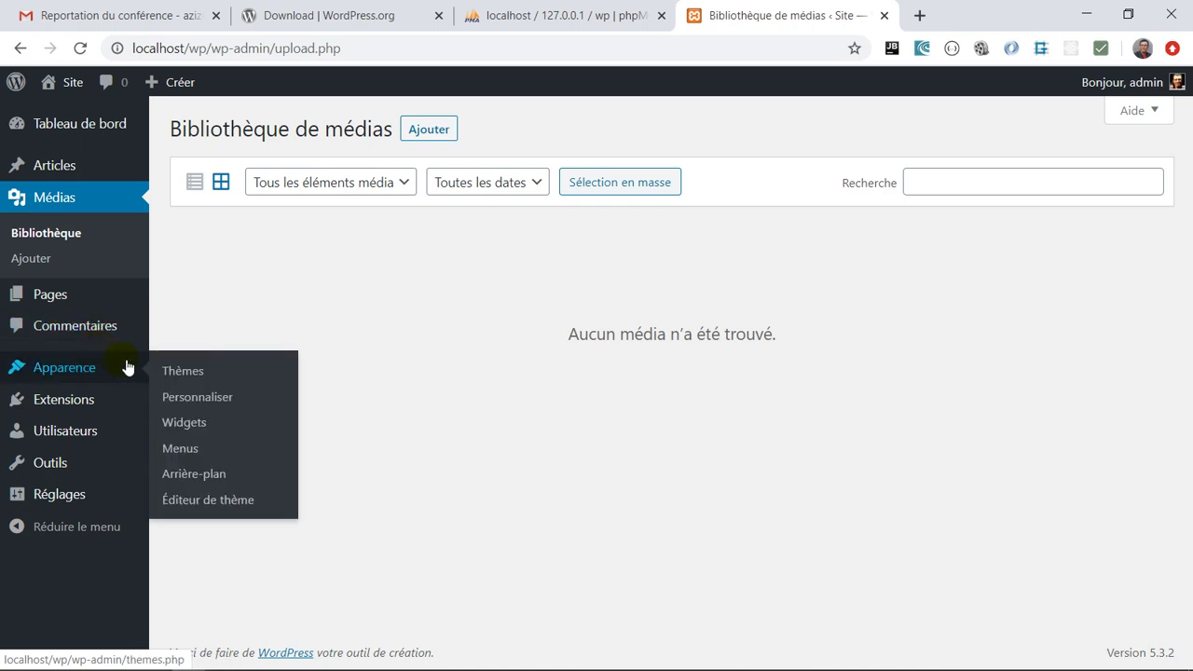
# Show the Thèmes page listing the 4 installed themes, with Twenty Twenty active
pyautogui.click(186, 370)
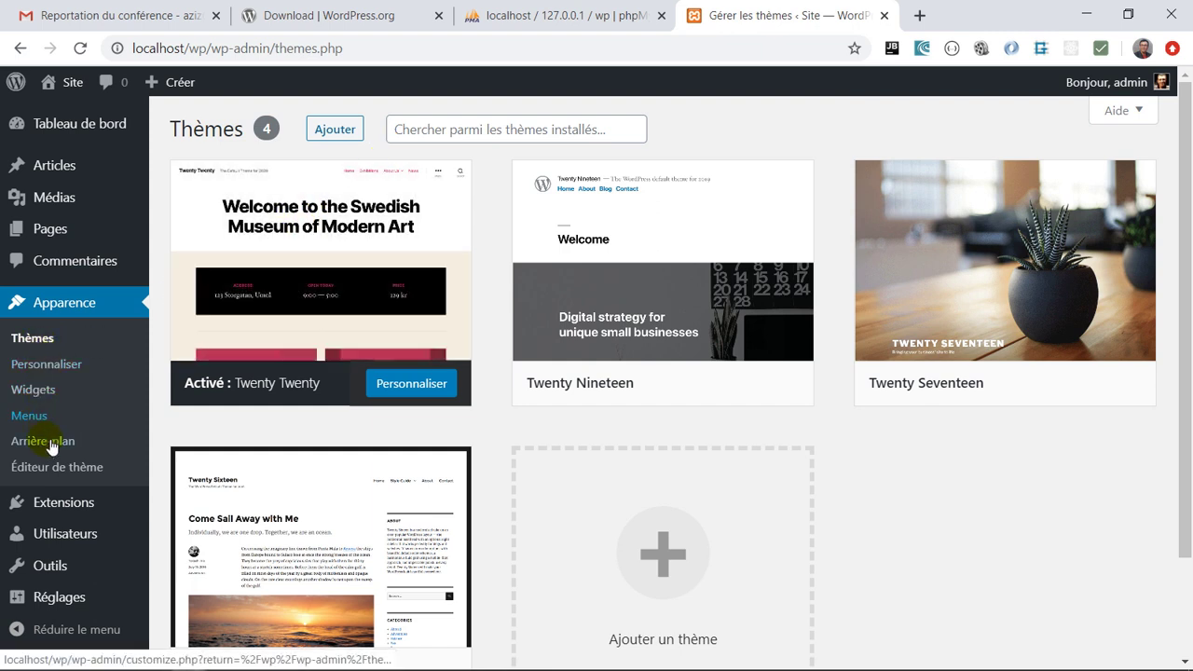
pyautogui.click(68, 373)
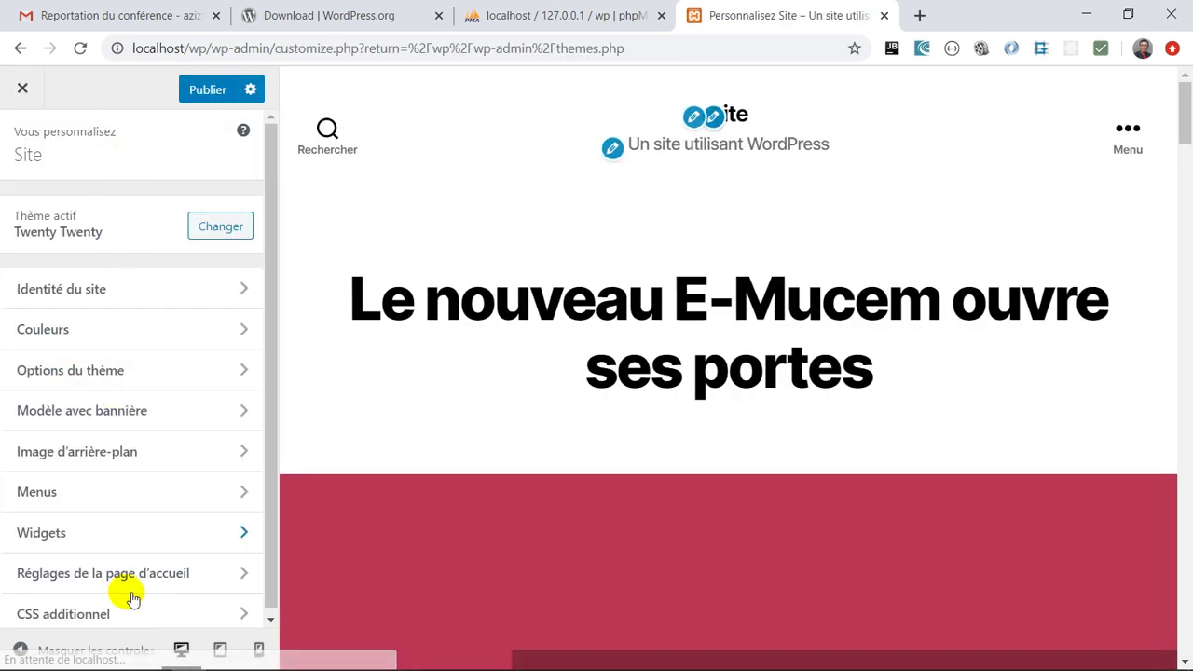
pyautogui.scroll(-1, 170, 488)
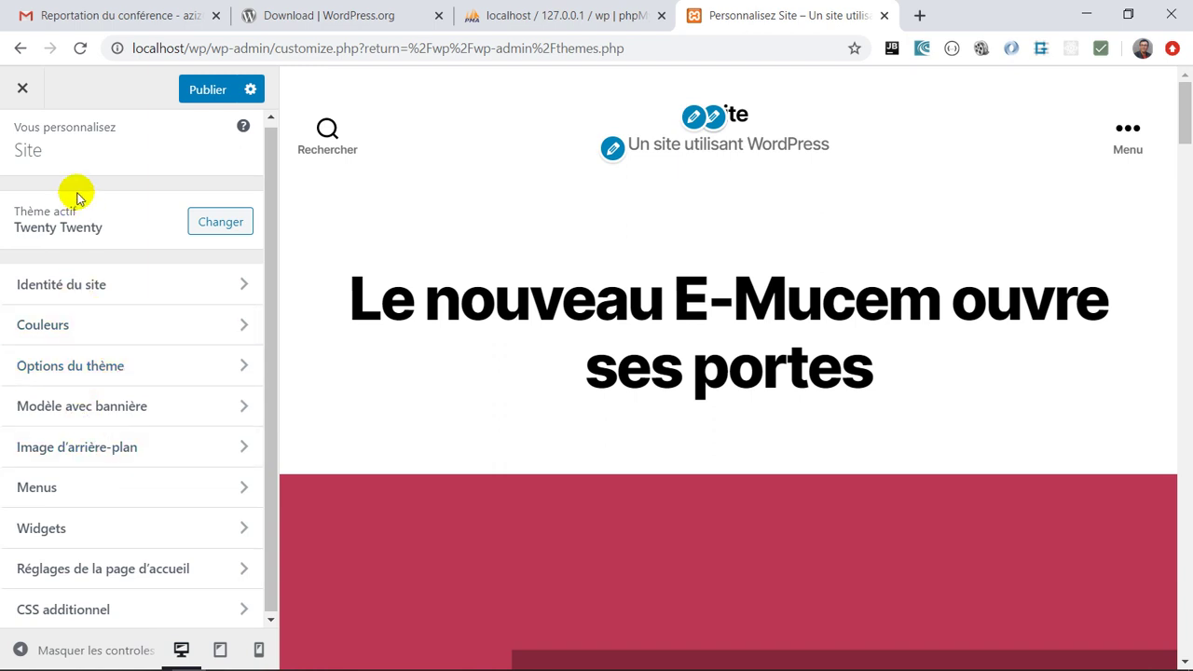
pyautogui.click(20, 82)
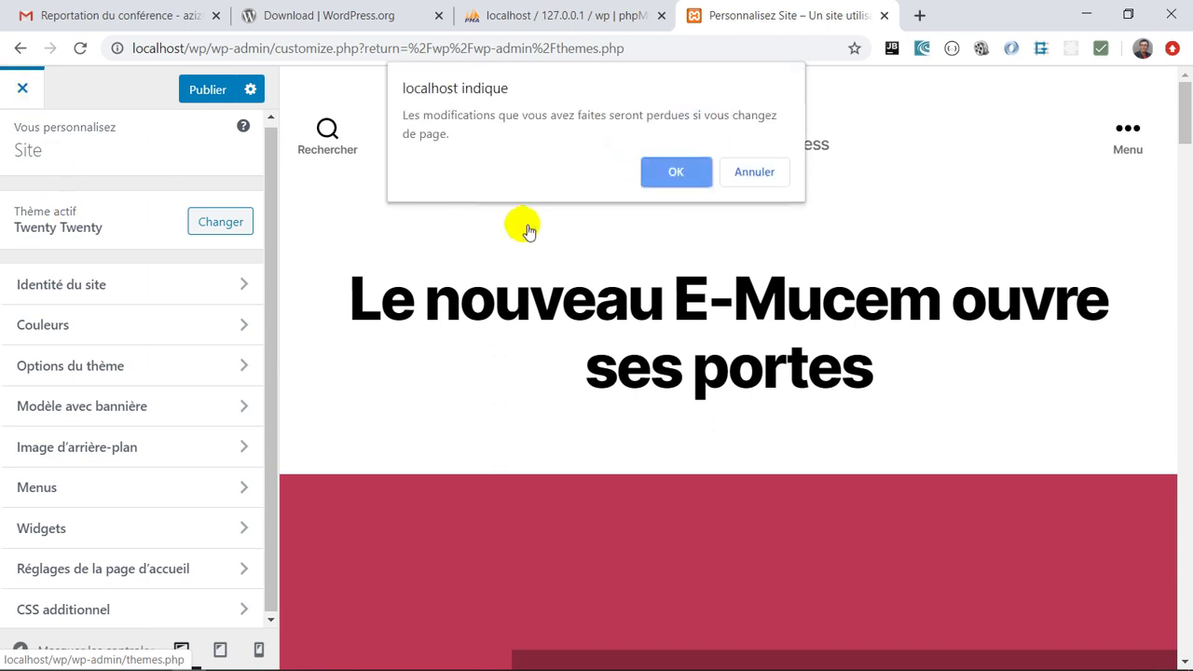
pyautogui.click(671, 174)
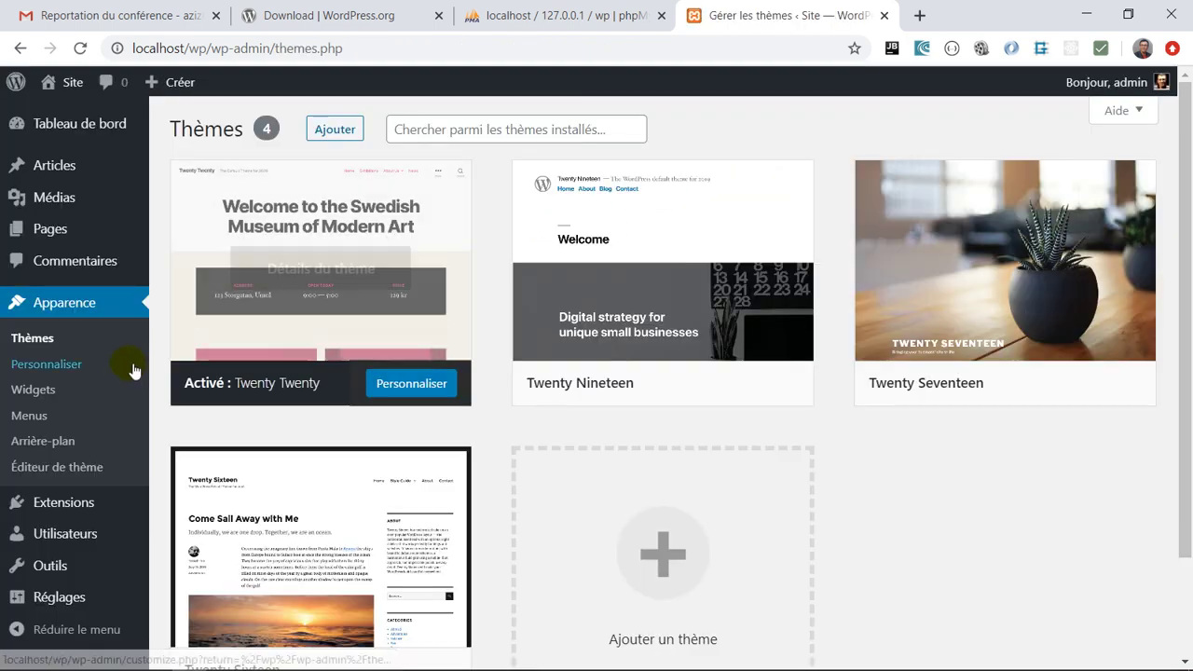
# On the Widgets page, add an Archives widget to Pied de page #2
pyautogui.click(48, 394)
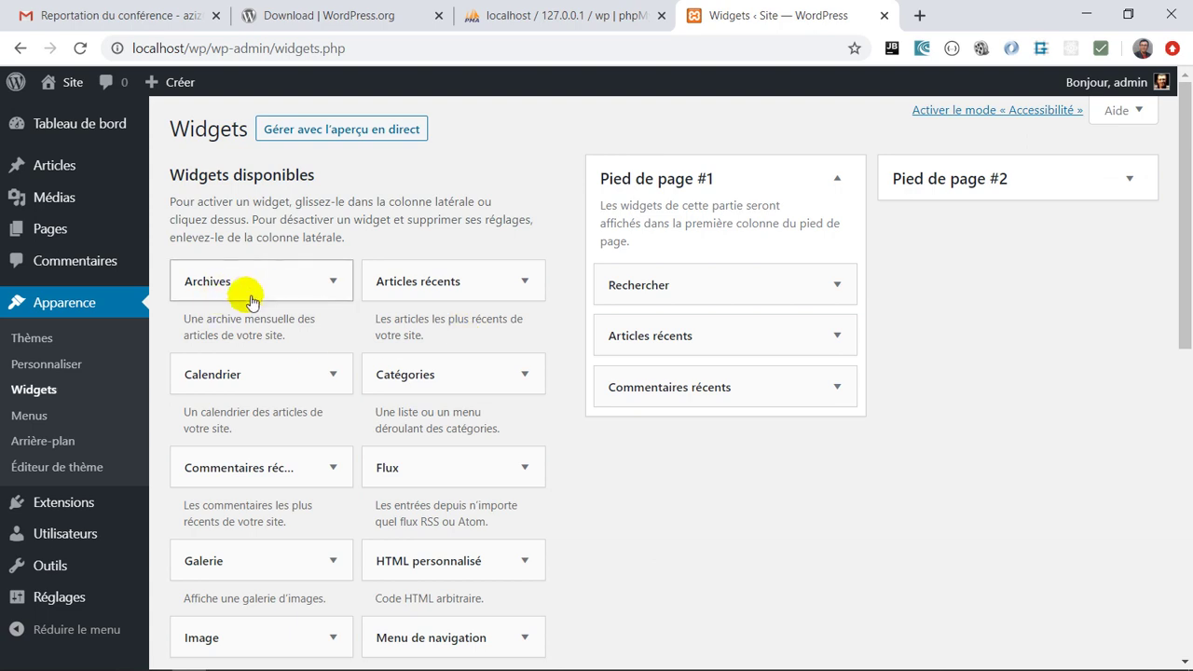
pyautogui.scroll(-2, 285, 479)
pyautogui.scroll(1, 288, 485)
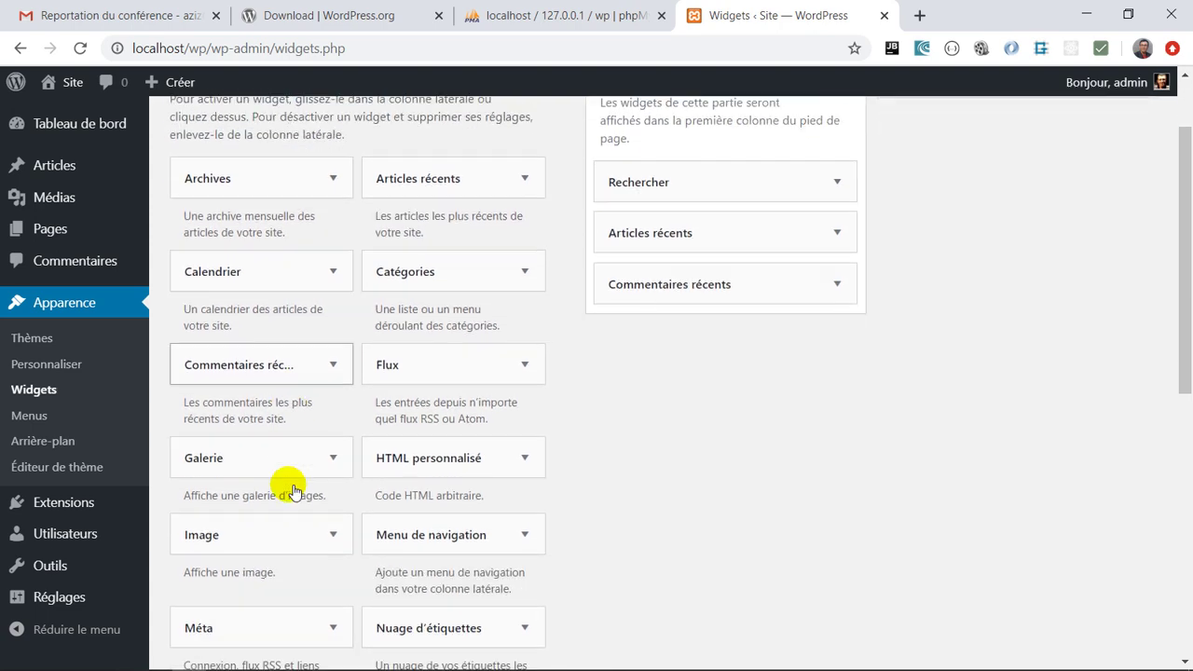
pyautogui.scroll(-1, 286, 485)
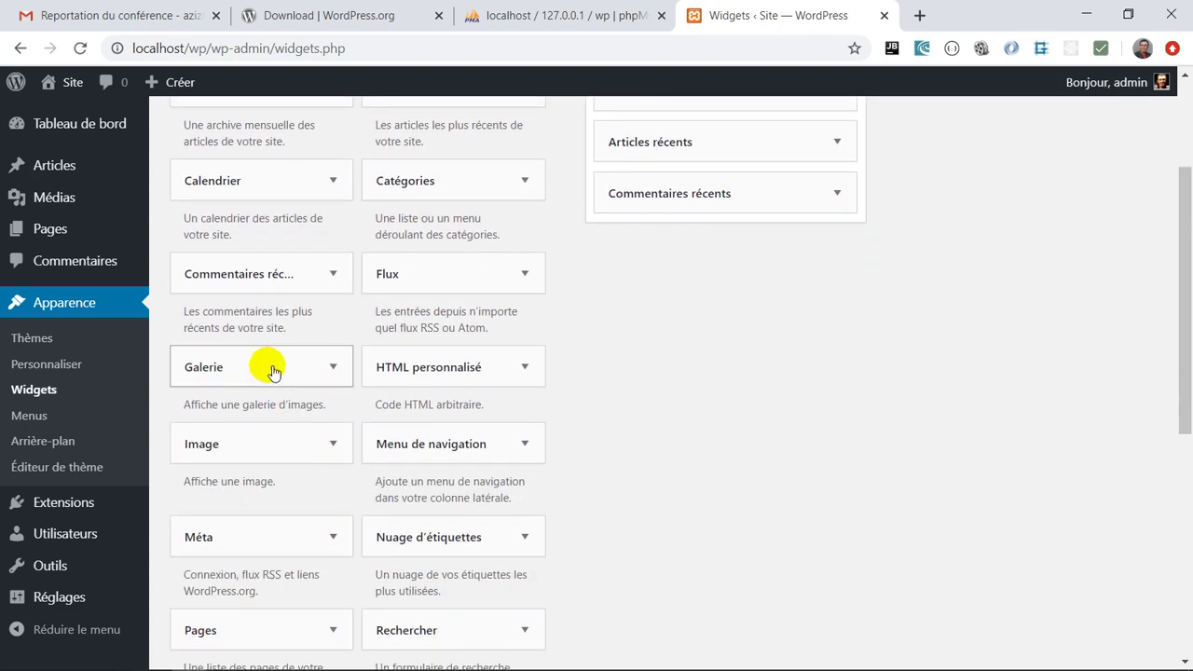
pyautogui.scroll(1, 385, 408)
pyautogui.scroll(1, 385, 408)
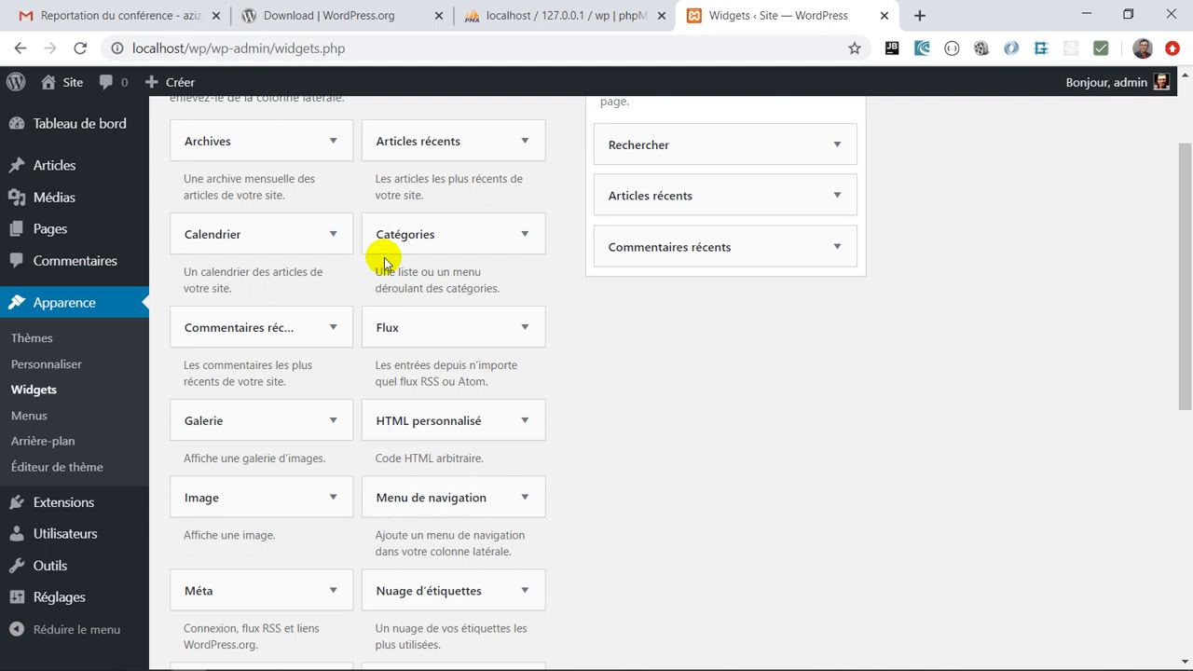
pyautogui.scroll(1, 760, 308)
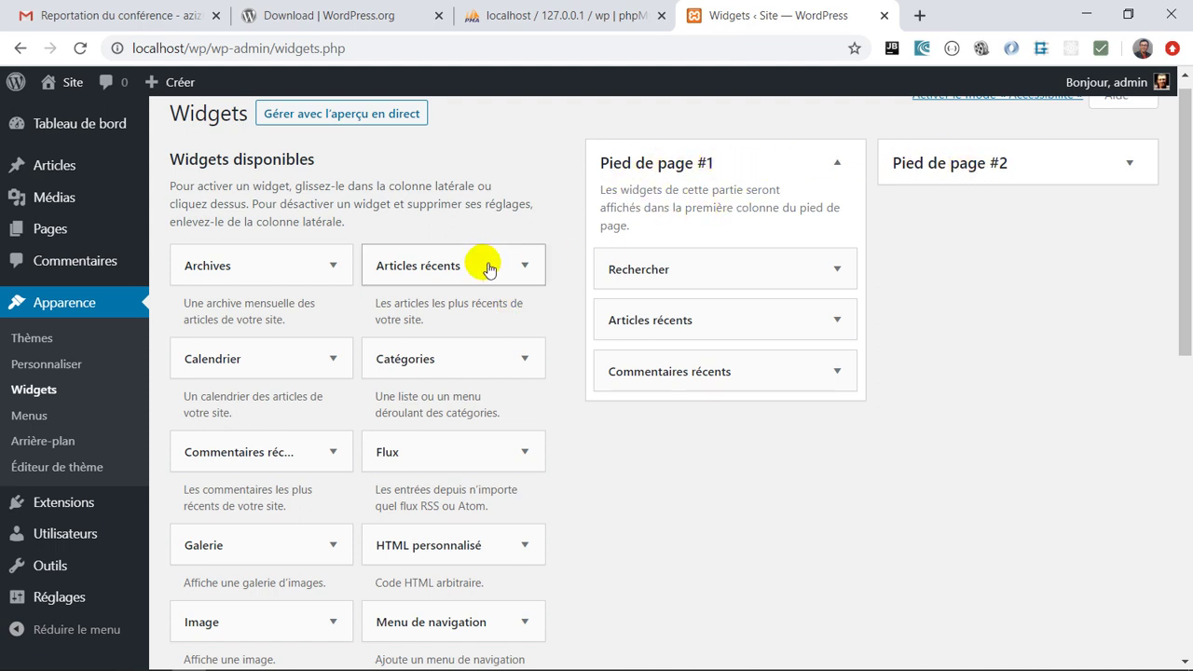
pyautogui.moveTo(280, 269); pyautogui.dragTo(999, 185)
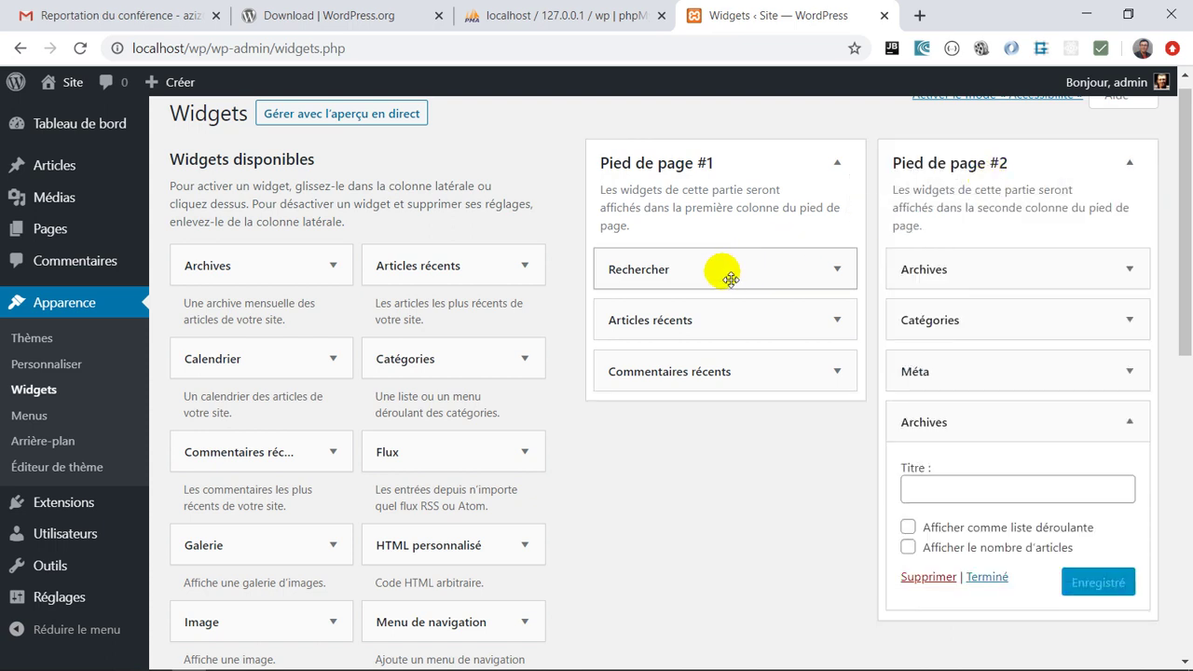
# Place a Calendrier widget at the top of Pied de page #1, above Rechercher
pyautogui.scroll(-1, 377, 466)
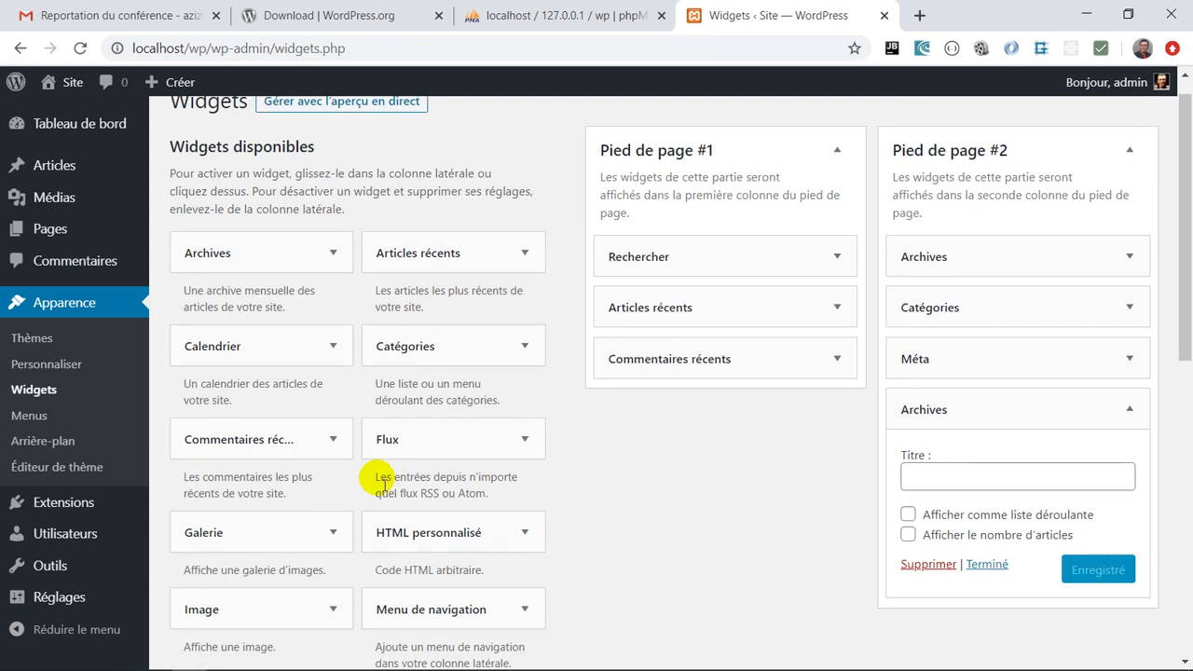
pyautogui.moveTo(267, 345); pyautogui.dragTo(718, 399)
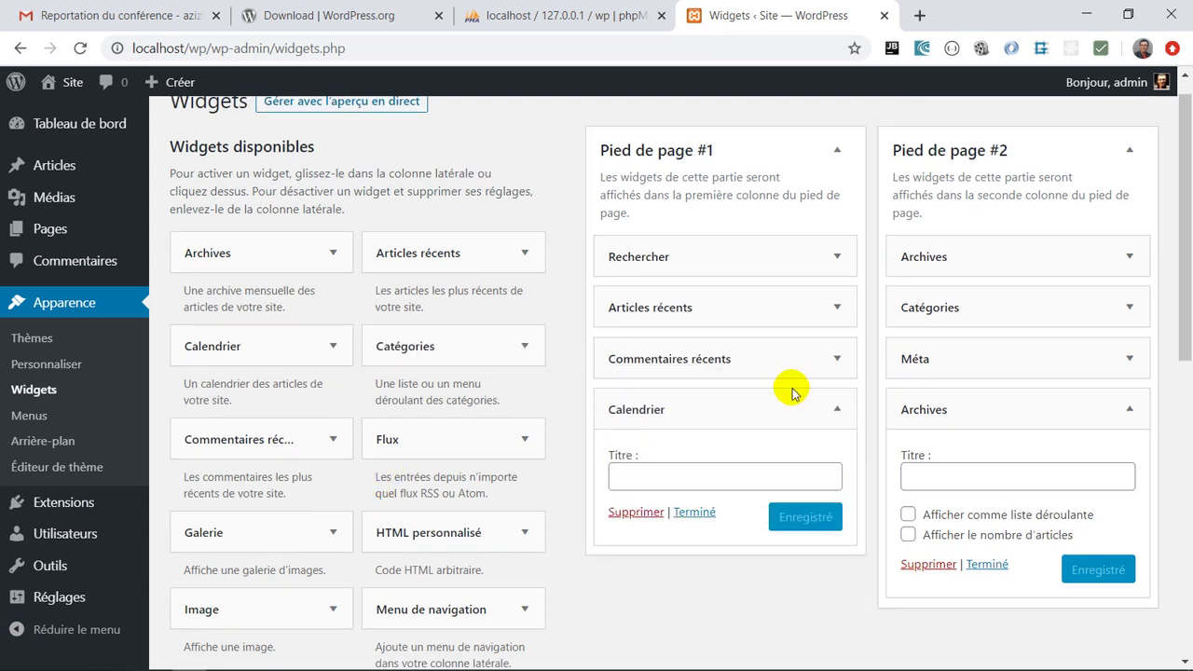
pyautogui.moveTo(754, 407); pyautogui.dragTo(765, 269)
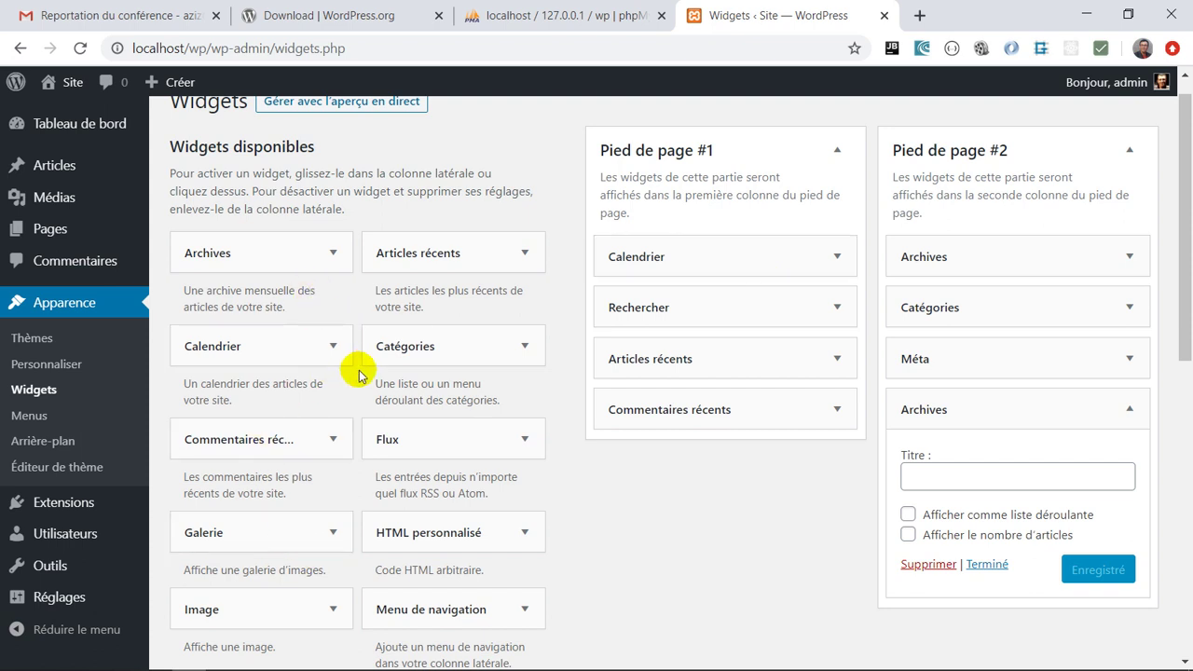
# Show the Menus page, which prompts to create a first menu with Page d'exemple available
pyautogui.click(39, 416)
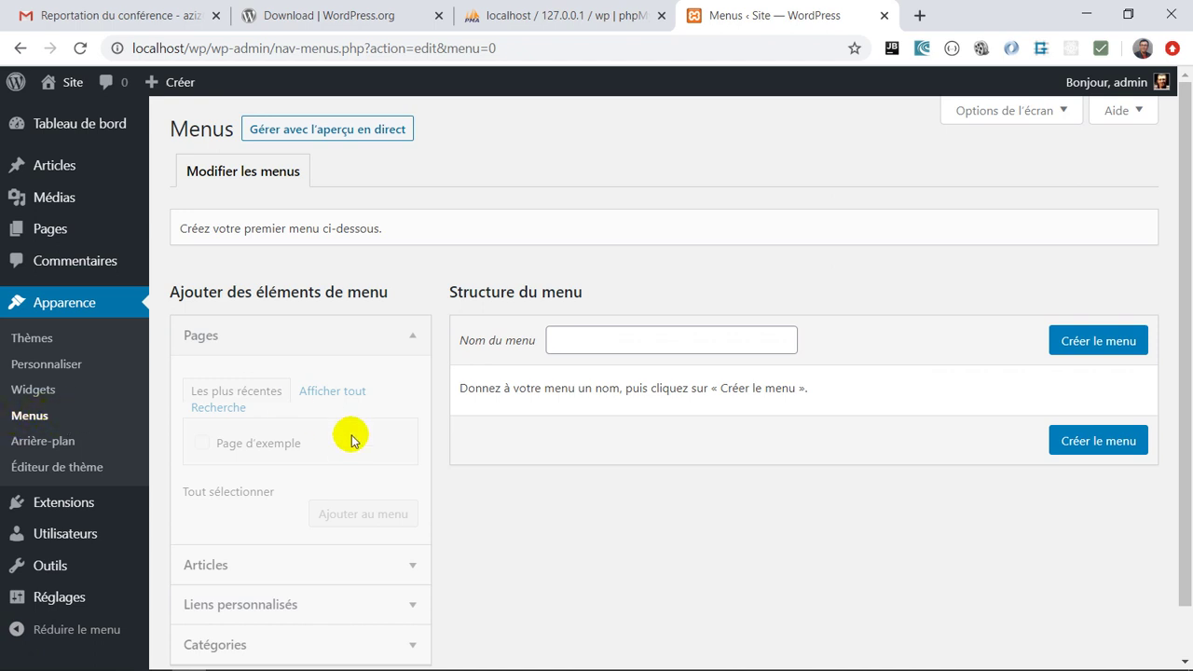
pyautogui.scroll(-1, 543, 466)
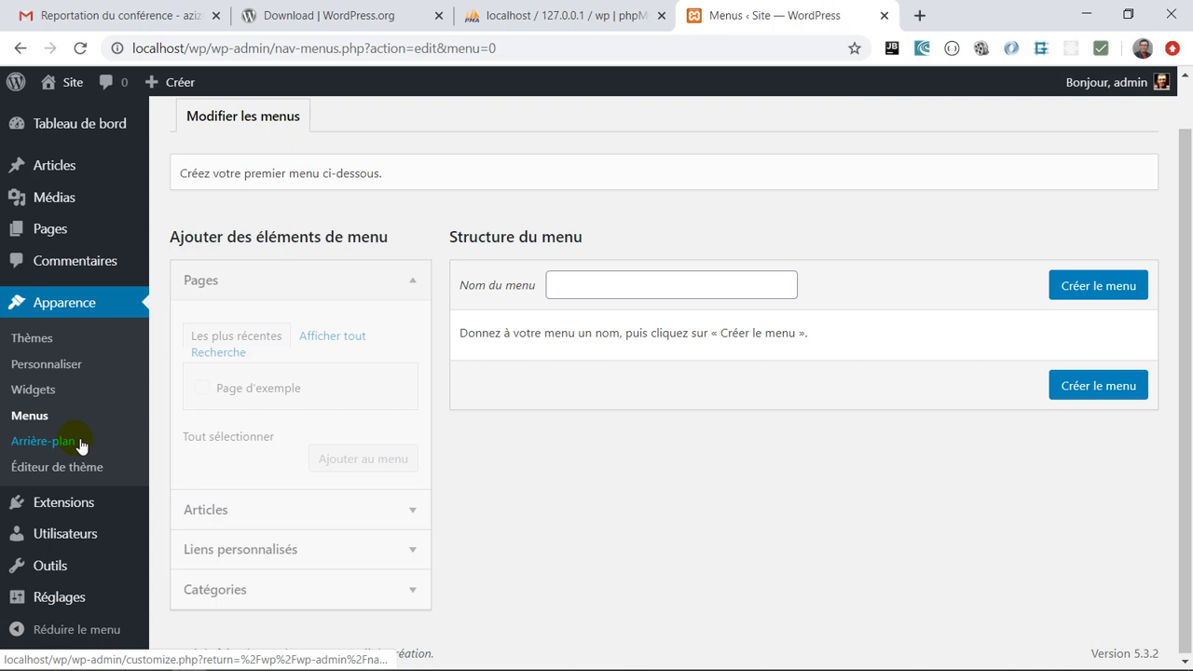
# Show the Extensions page with inactive Akismet Anti-Spam and Hello Dolly plugins
pyautogui.click(58, 508)
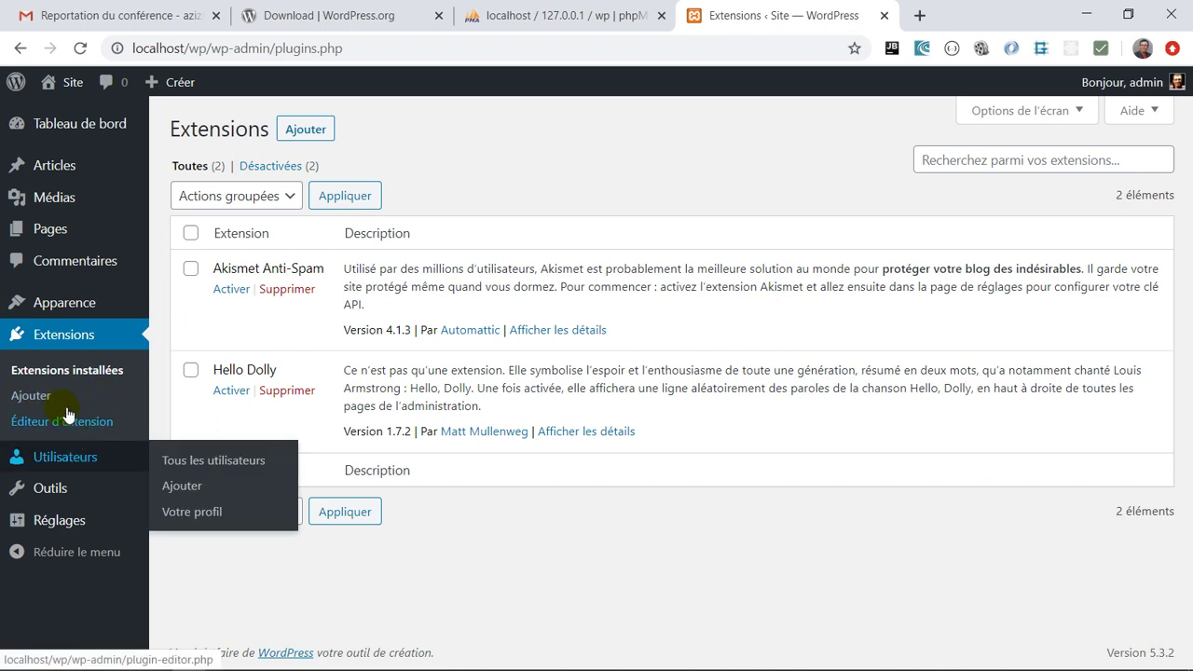
pyautogui.moveTo(71, 456)
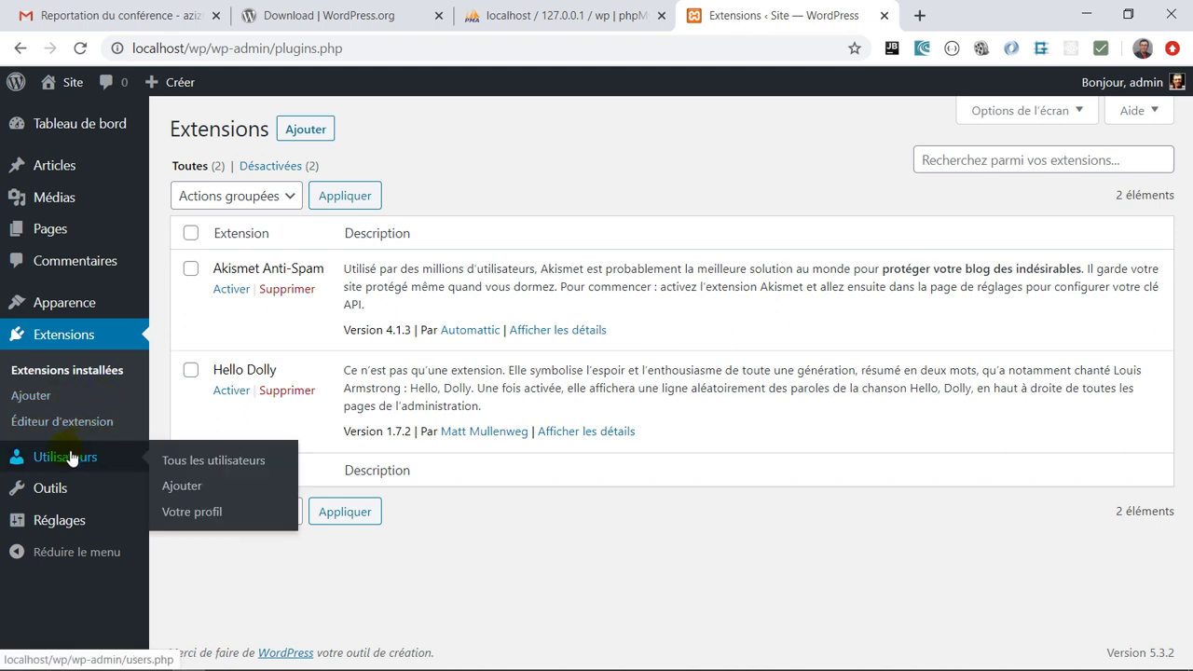
# Look through the admin account's profile settings
pyautogui.click(195, 513)
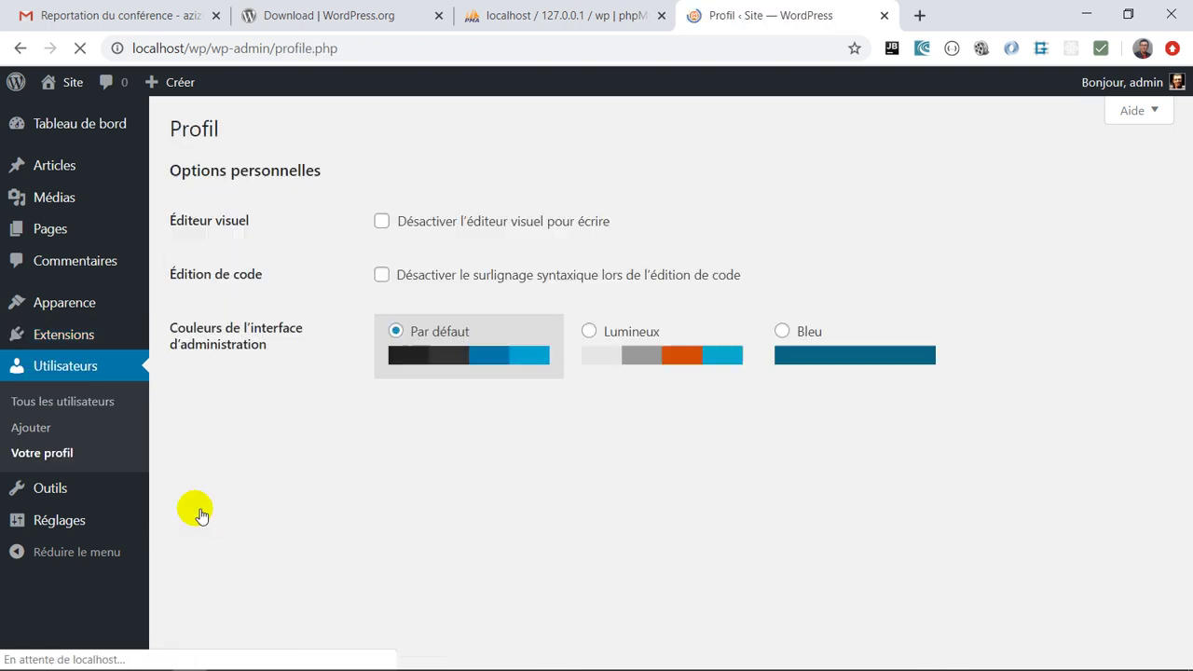
pyautogui.scroll(-3, 333, 434)
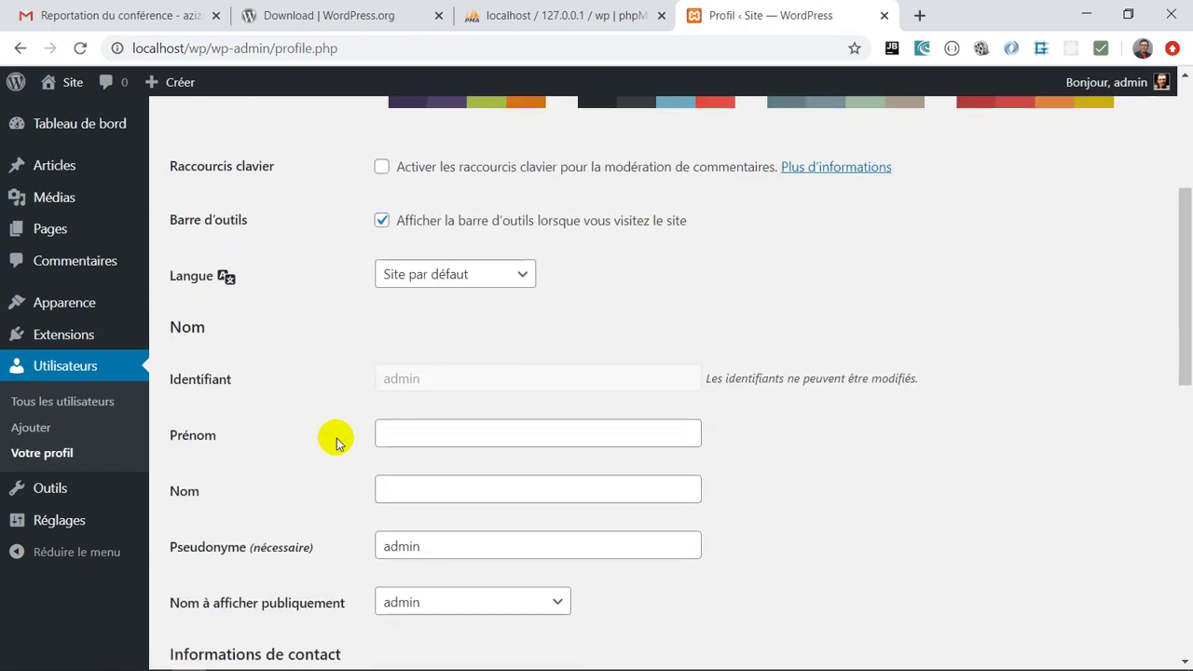
pyautogui.scroll(-10, 335, 441)
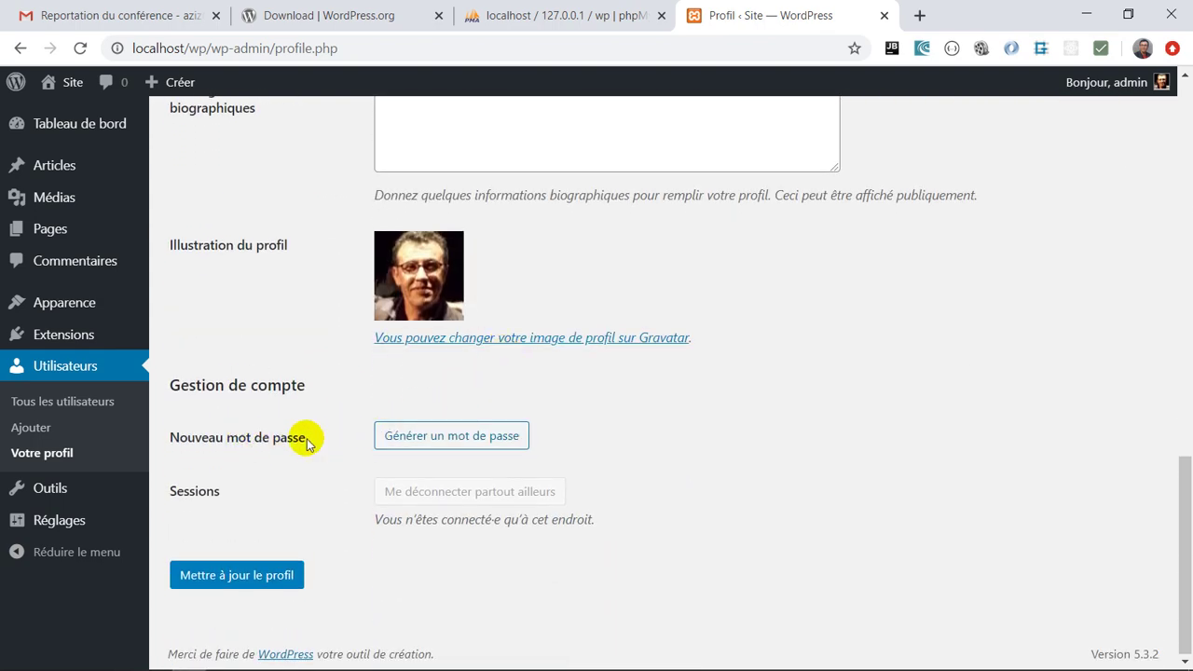
pyautogui.scroll(6, 346, 373)
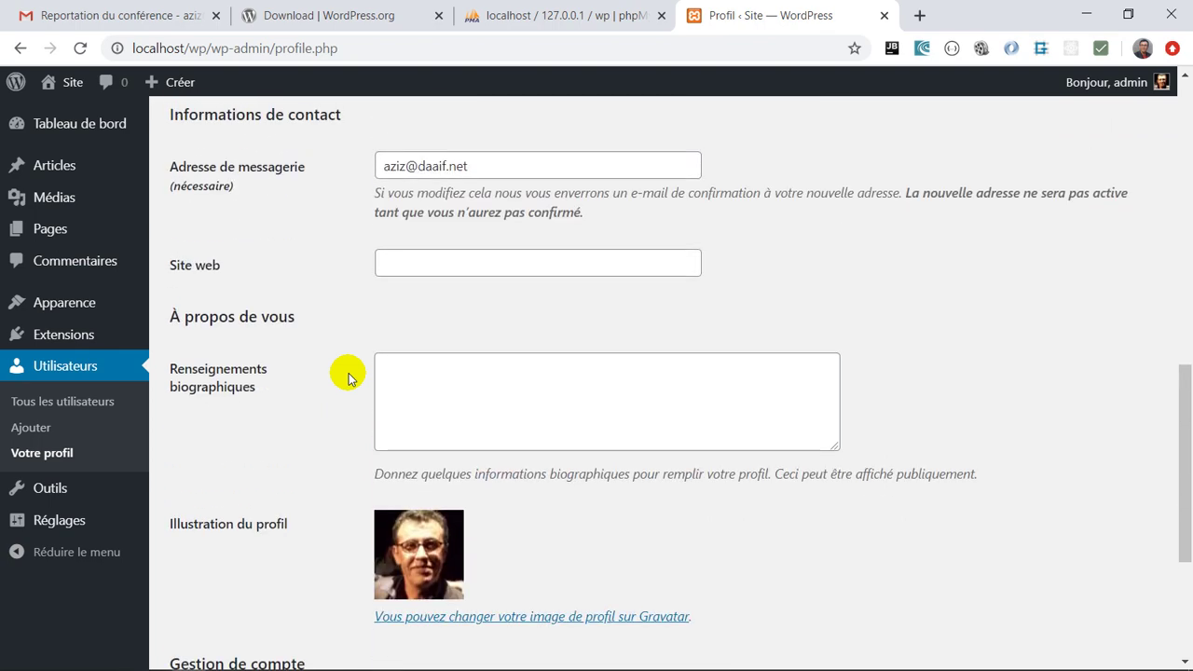
# Show the Utilisateurs list, containing only admin with the Administrateur role
pyautogui.click(86, 371)
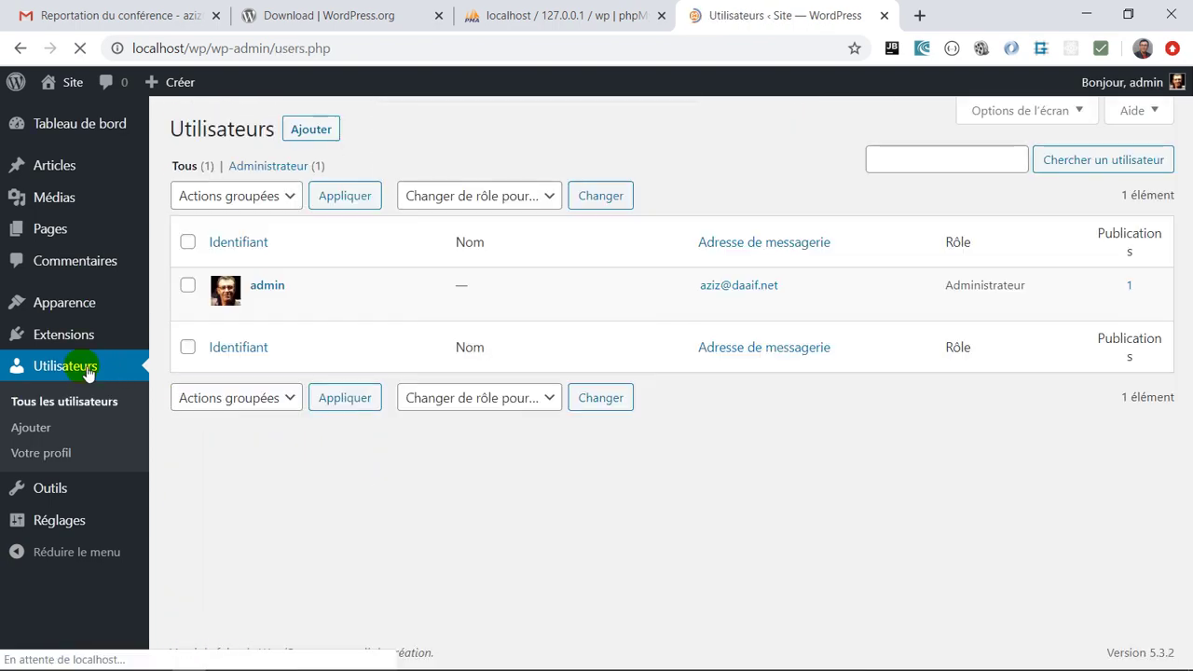
pyautogui.moveTo(367, 287)
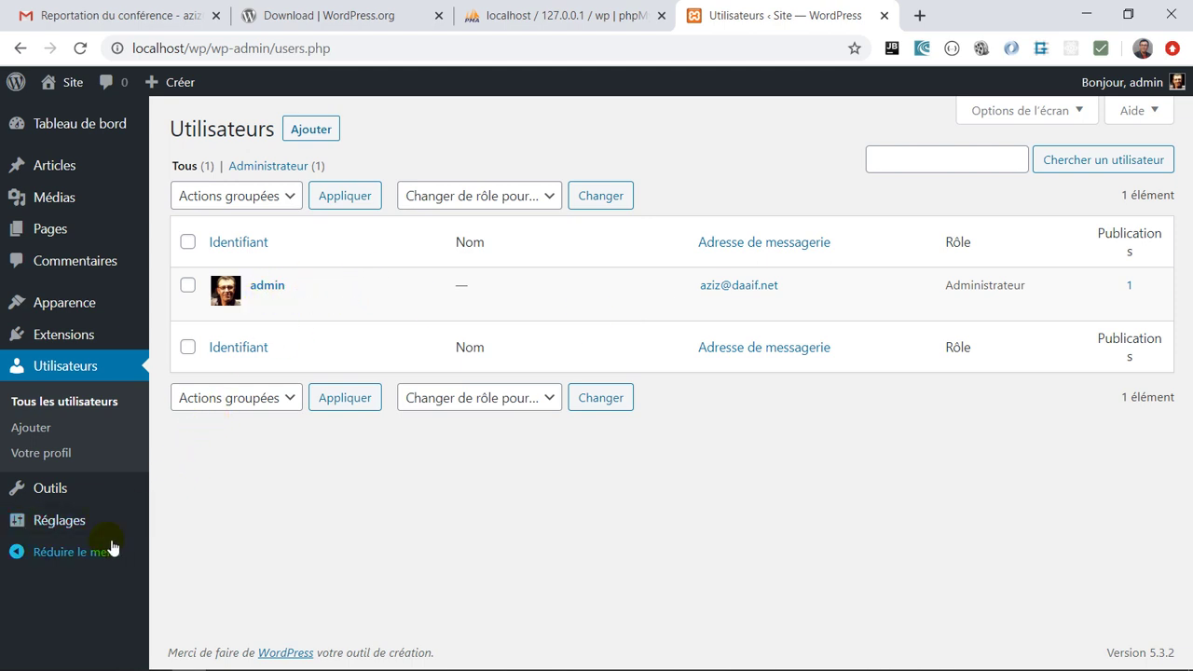
pyautogui.moveTo(807, 293)
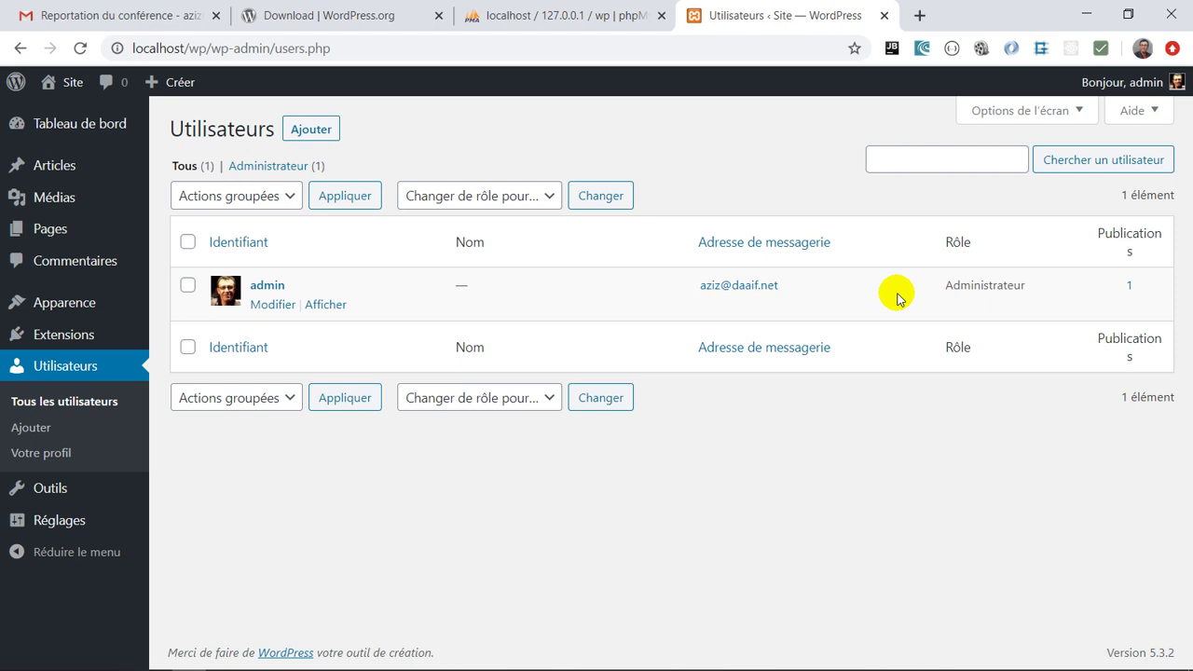
pyautogui.moveTo(82, 484)
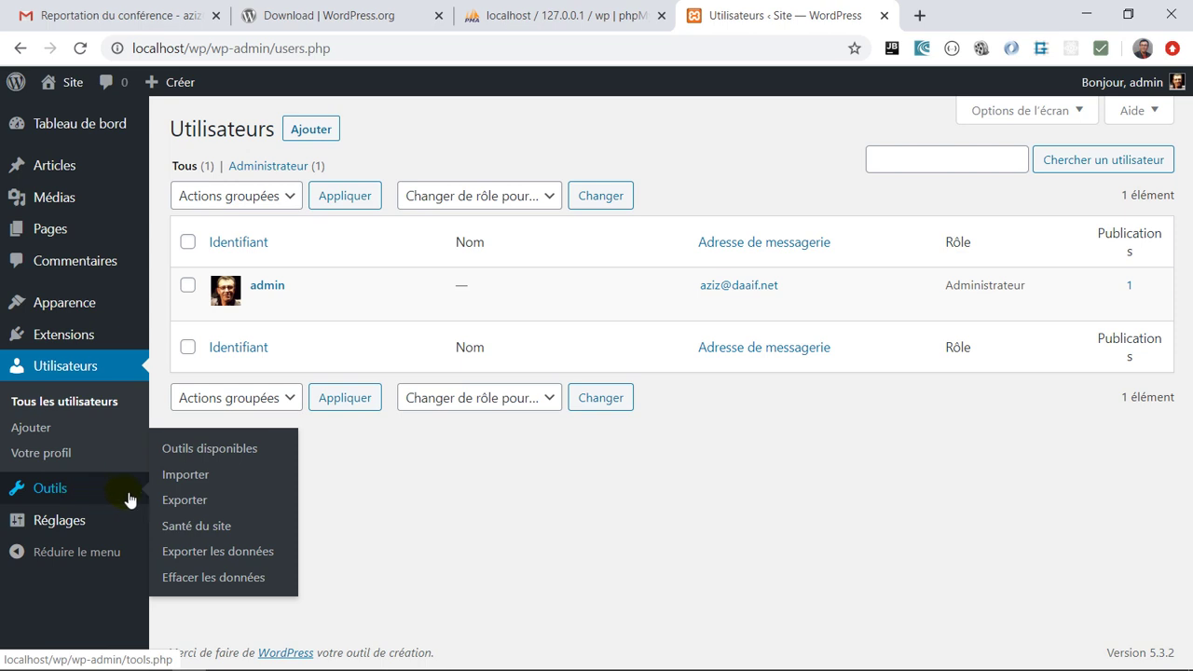
# In Réglages généraux, append ' DWM' so the Titre du site reads Site DWM
pyautogui.moveTo(74, 529)
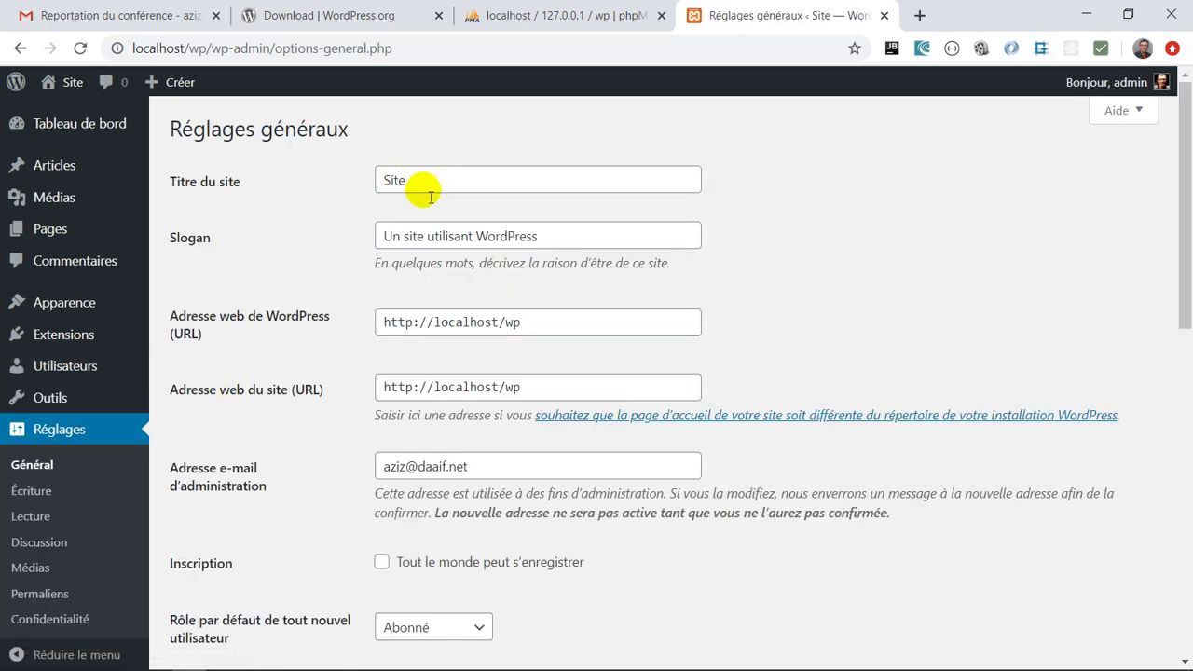
pyautogui.click(422, 183)
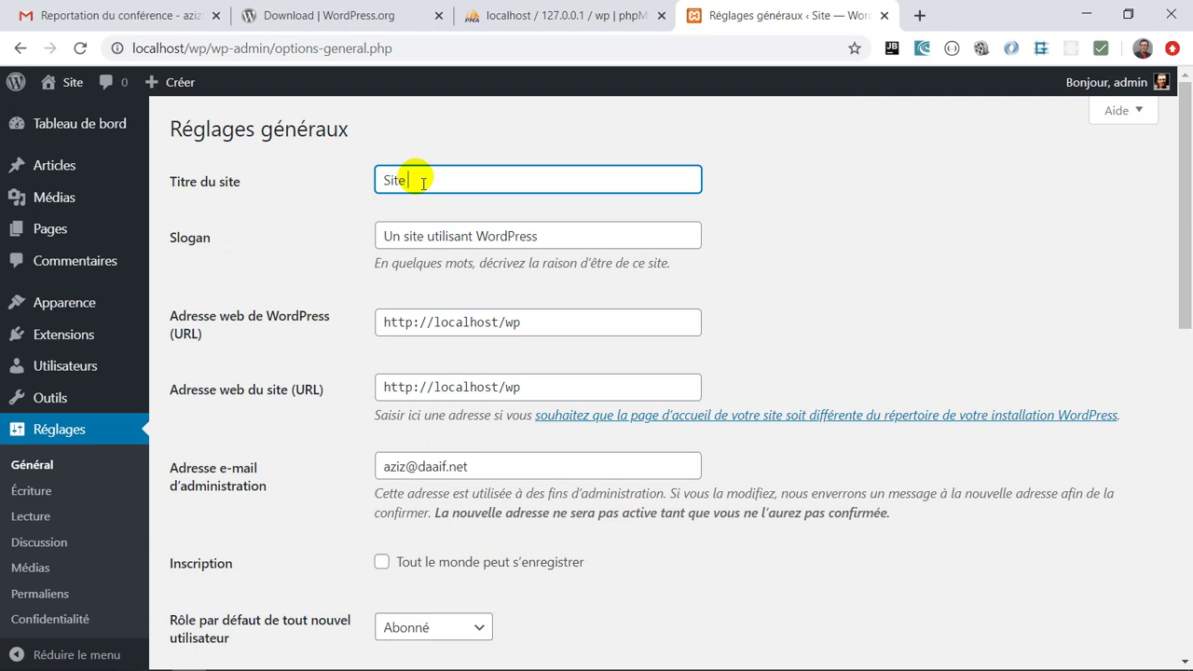
pyautogui.write('DWM')
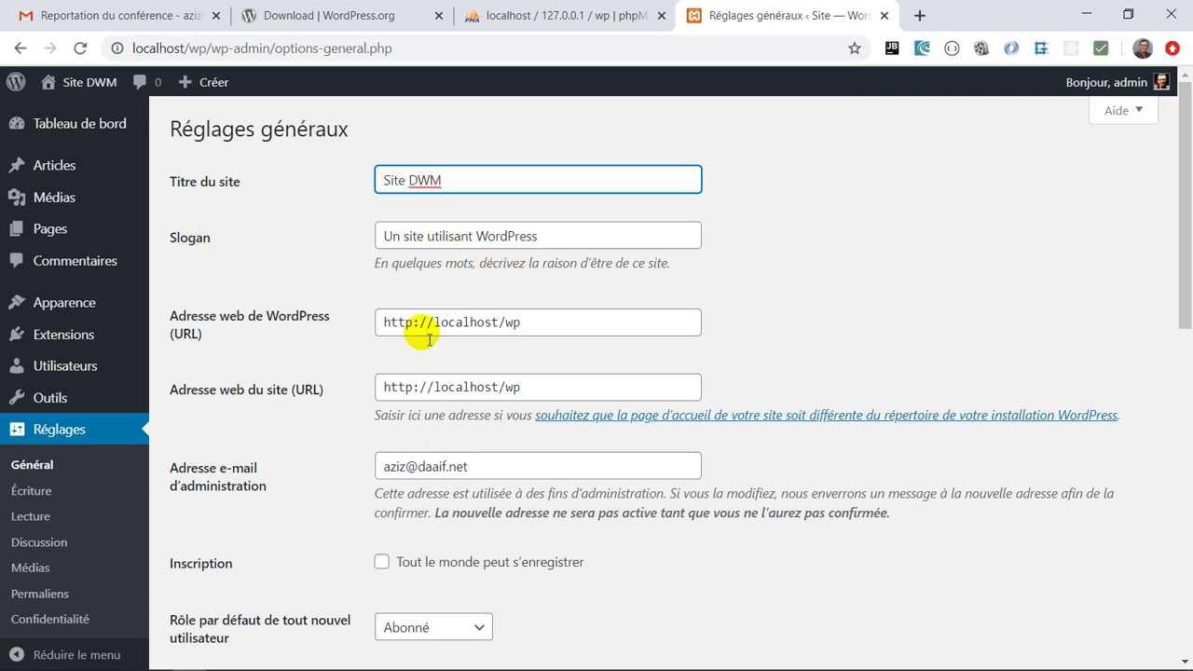
pyautogui.scroll(-2, 457, 393)
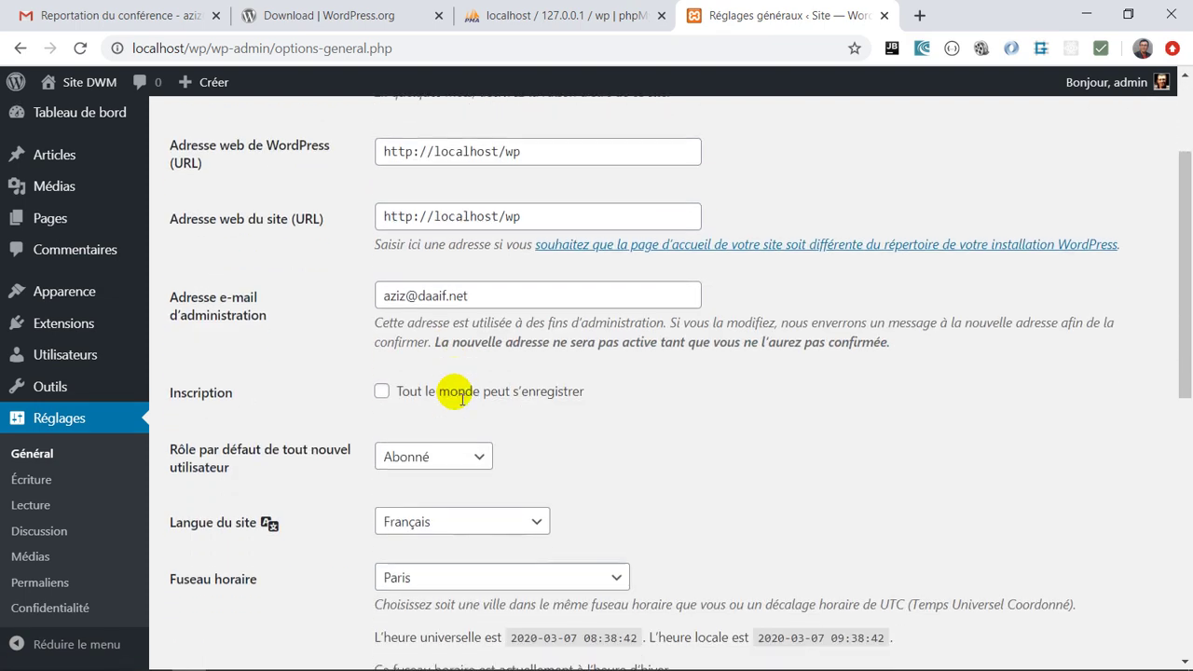
# Show Options d'écriture, with Non classé as the default post category
pyautogui.click(52, 485)
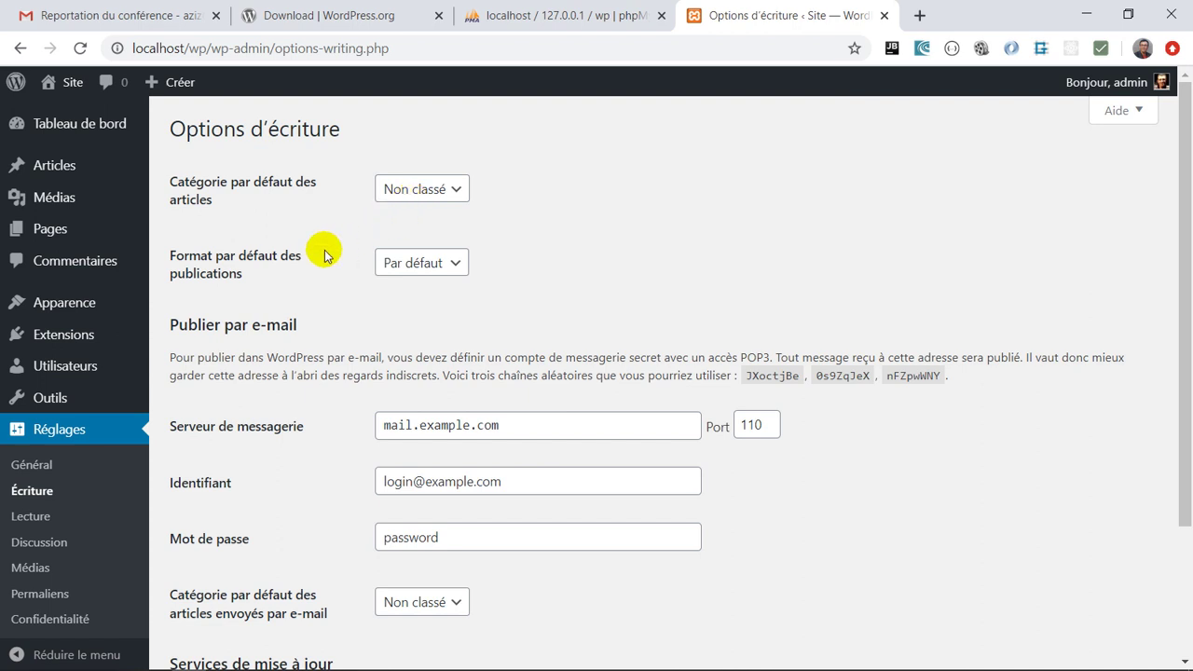
pyautogui.scroll(-1, 88, 479)
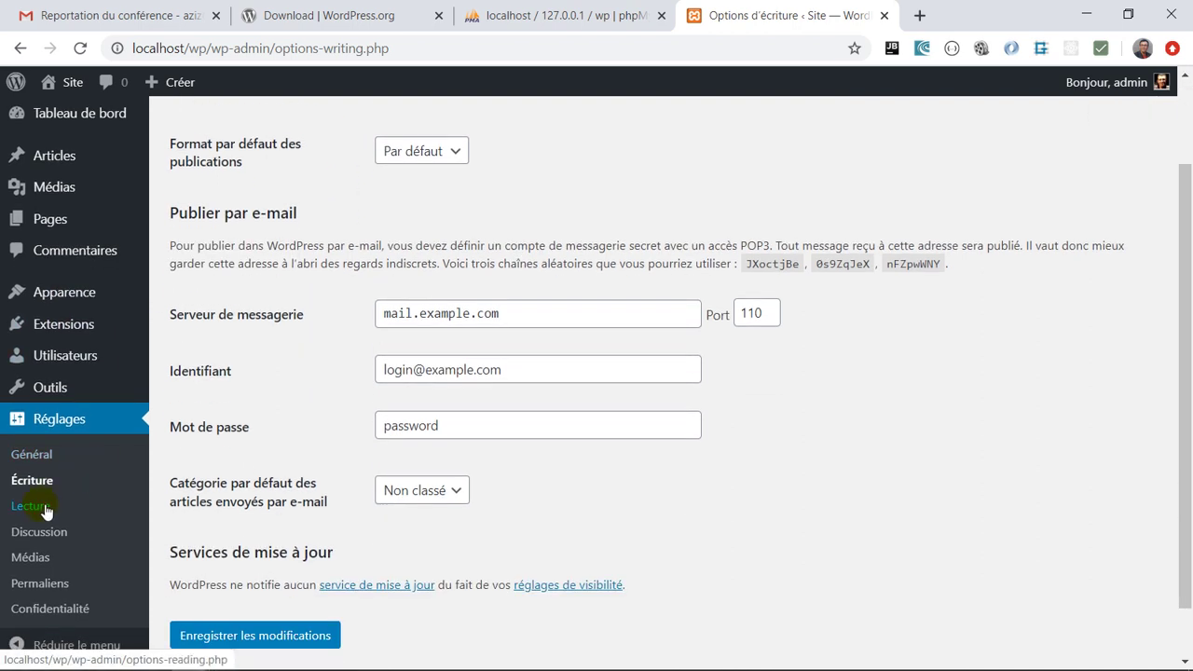
# In Options de lecture, try Une page statique, then revert the home page to Les derniers articles
pyautogui.click(44, 511)
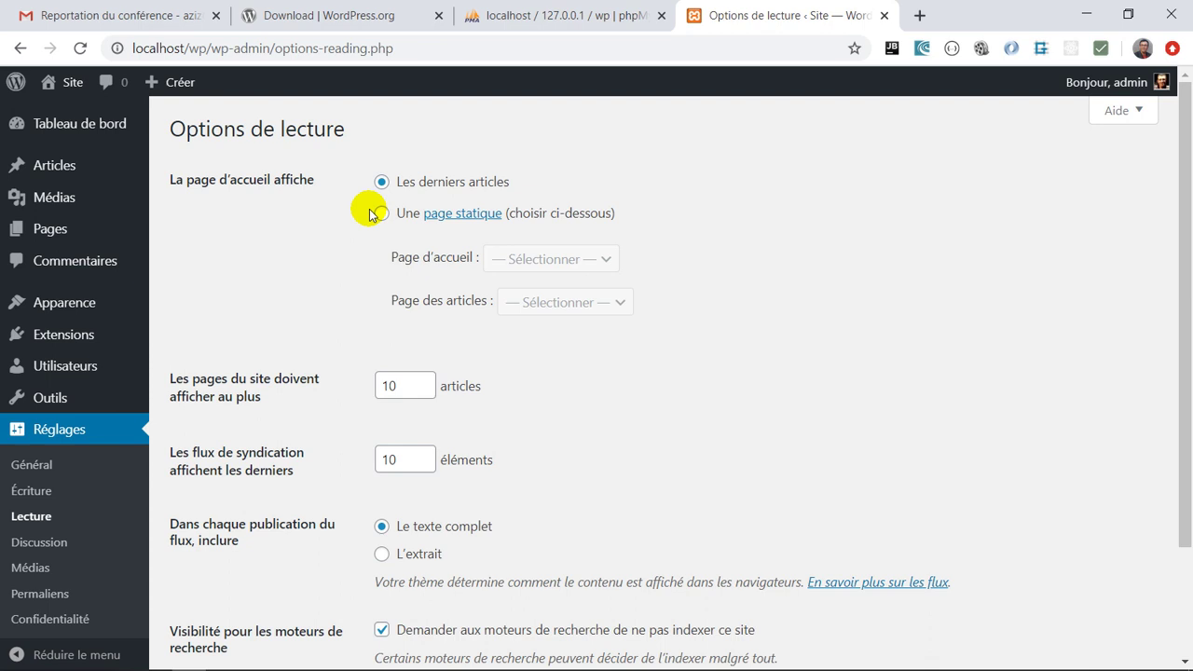
pyautogui.click(381, 213)
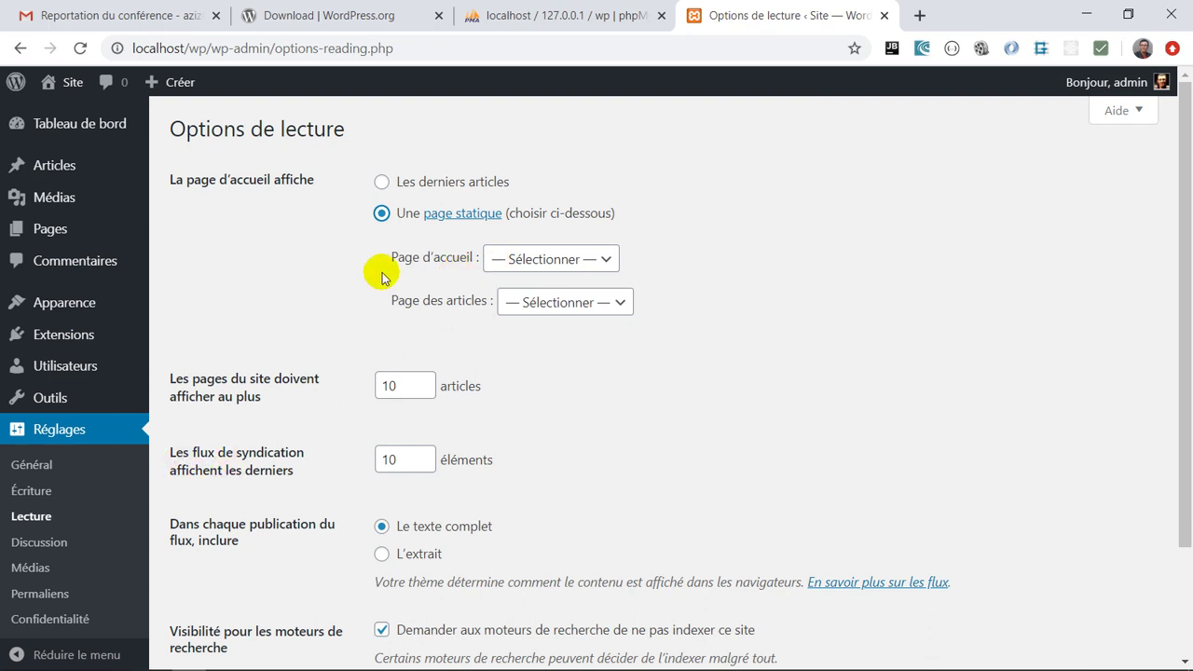
pyautogui.click(401, 191)
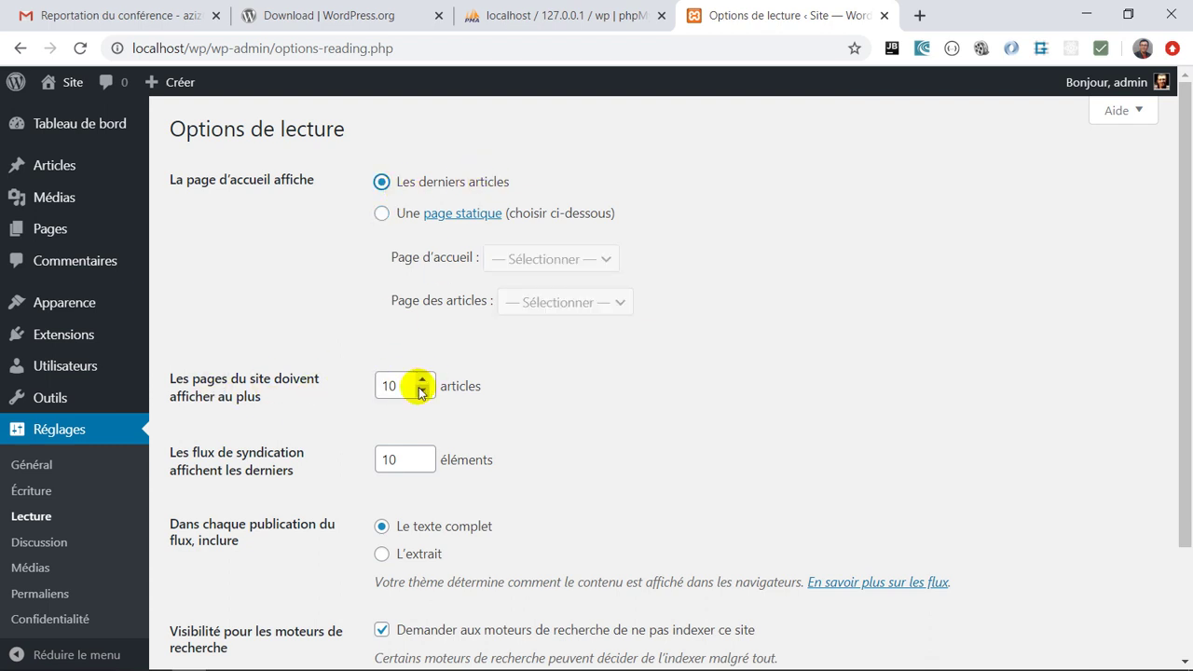
pyautogui.scroll(-3, 392, 401)
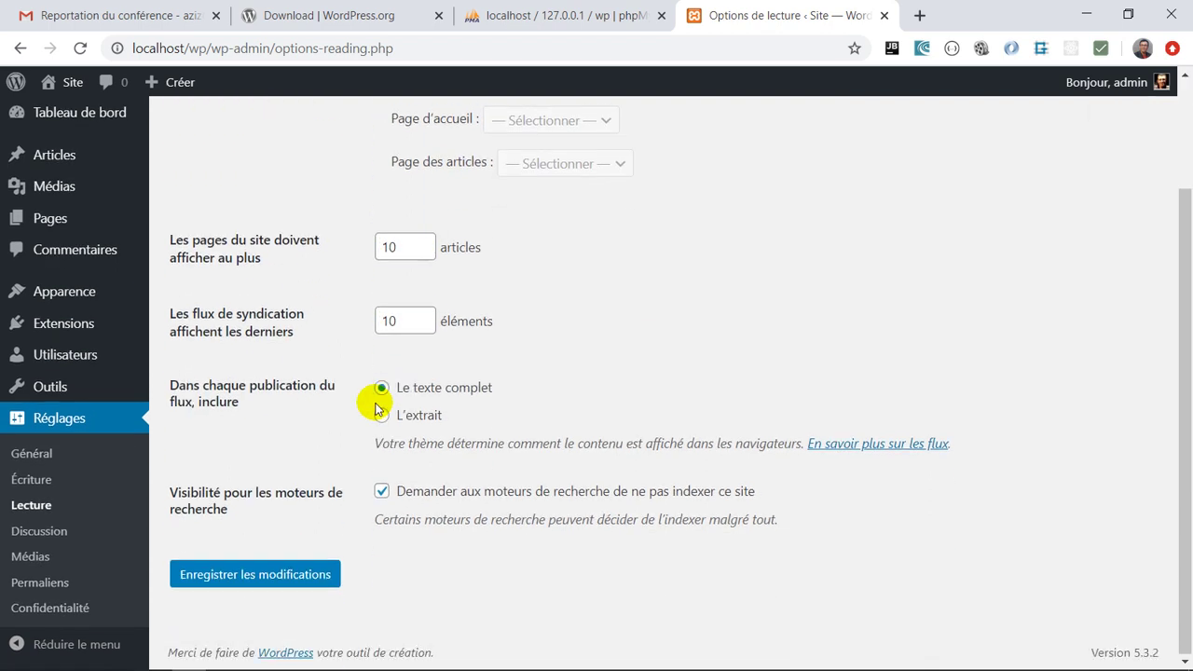
# Review Discussion settings, then Médias with 150×150, 300×300 and 1024×1024 image sizes
pyautogui.click(67, 538)
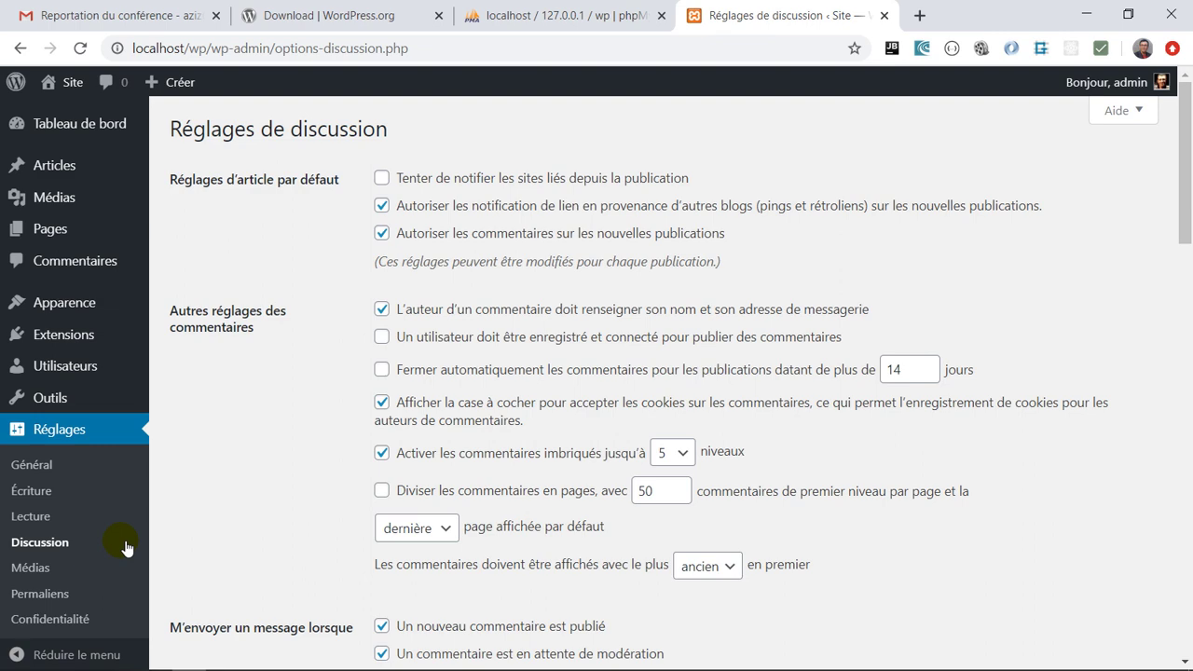
pyautogui.scroll(-3, 125, 547)
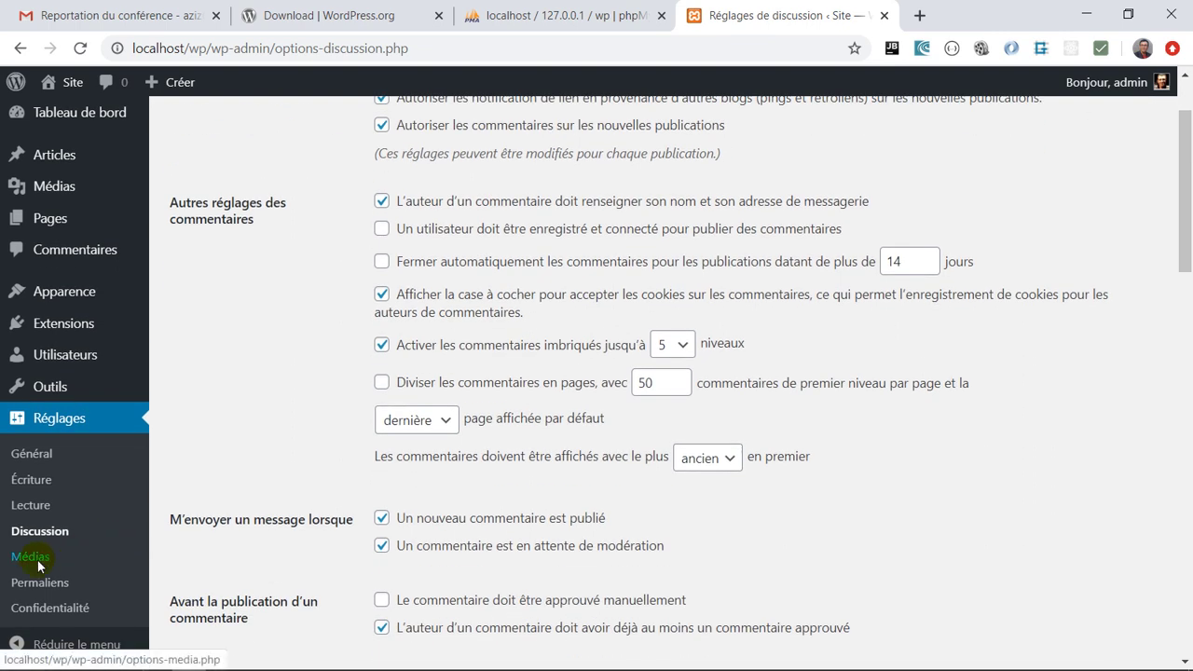
pyautogui.click(39, 562)
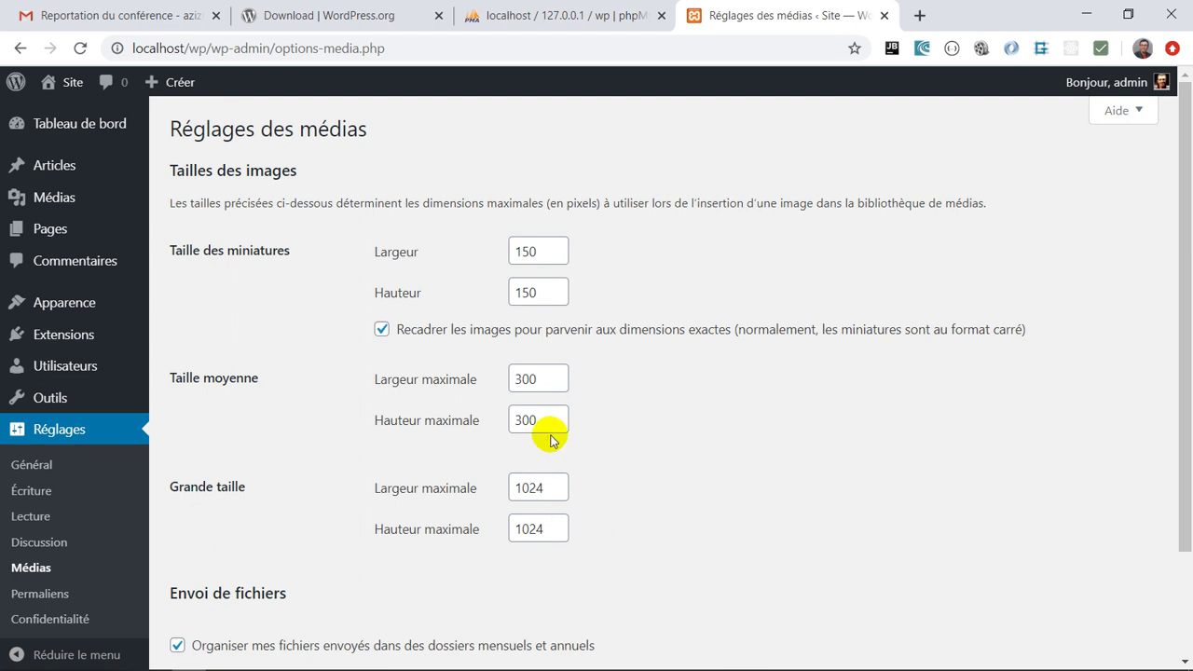
pyautogui.scroll(-3, 446, 563)
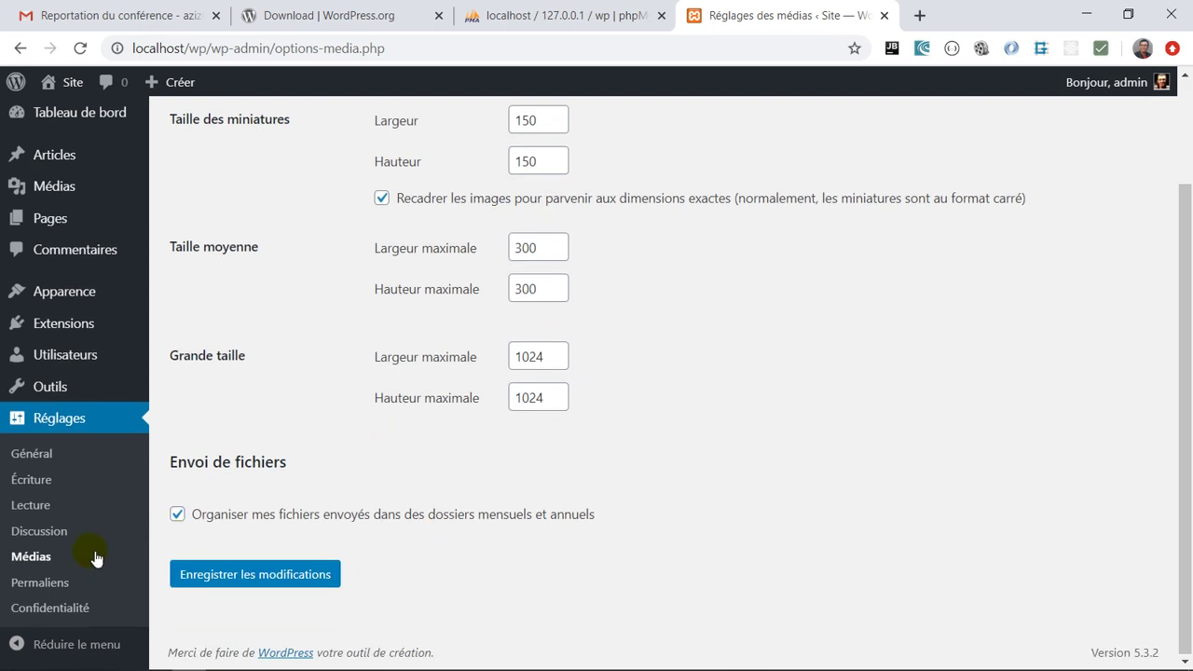
# Select the Titre de la publication permalink structure, /%postname%/
pyautogui.click(58, 584)
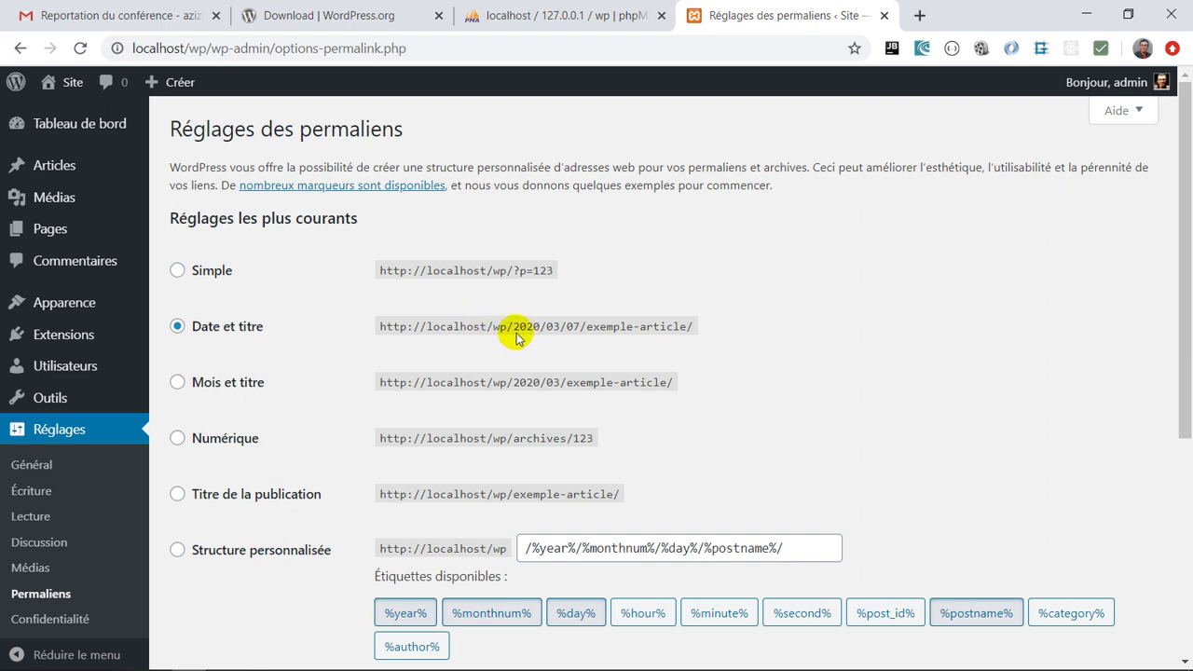
pyautogui.moveTo(513, 328); pyautogui.dragTo(589, 328)
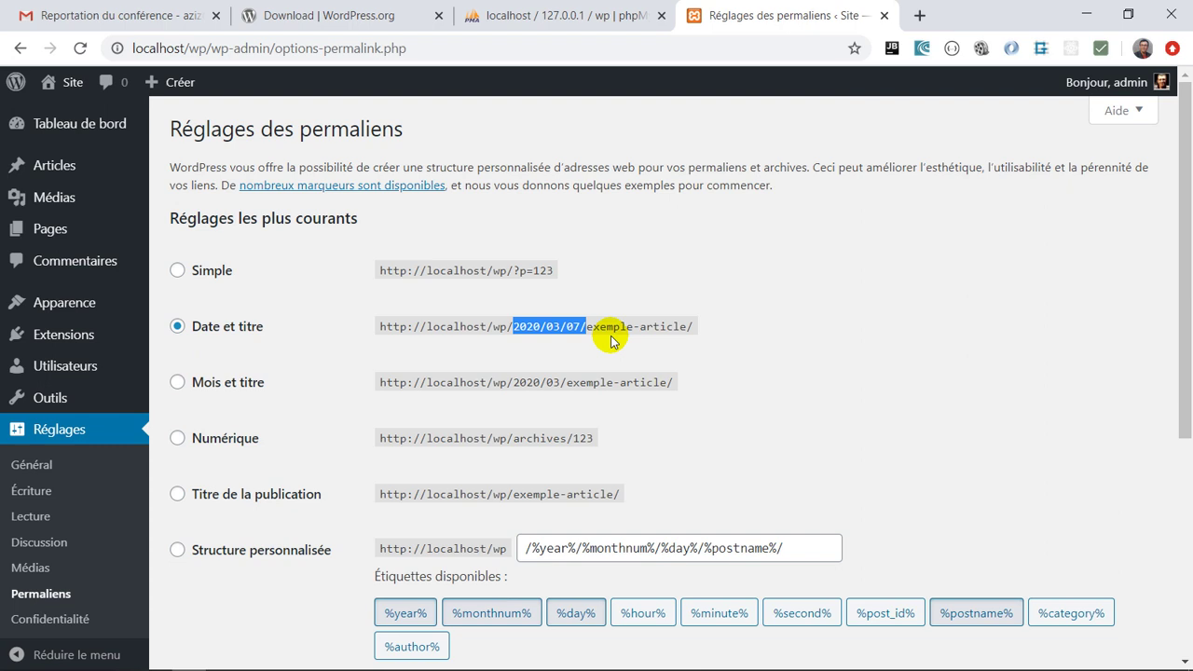
pyautogui.click(212, 495)
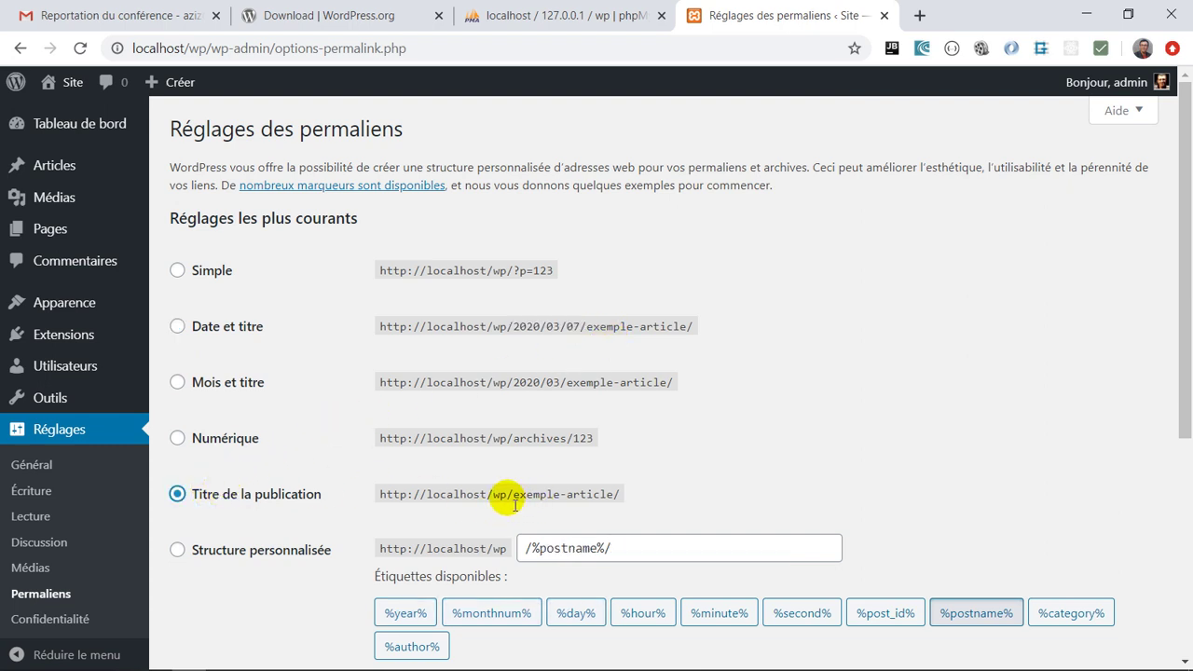
pyautogui.scroll(-2, 621, 484)
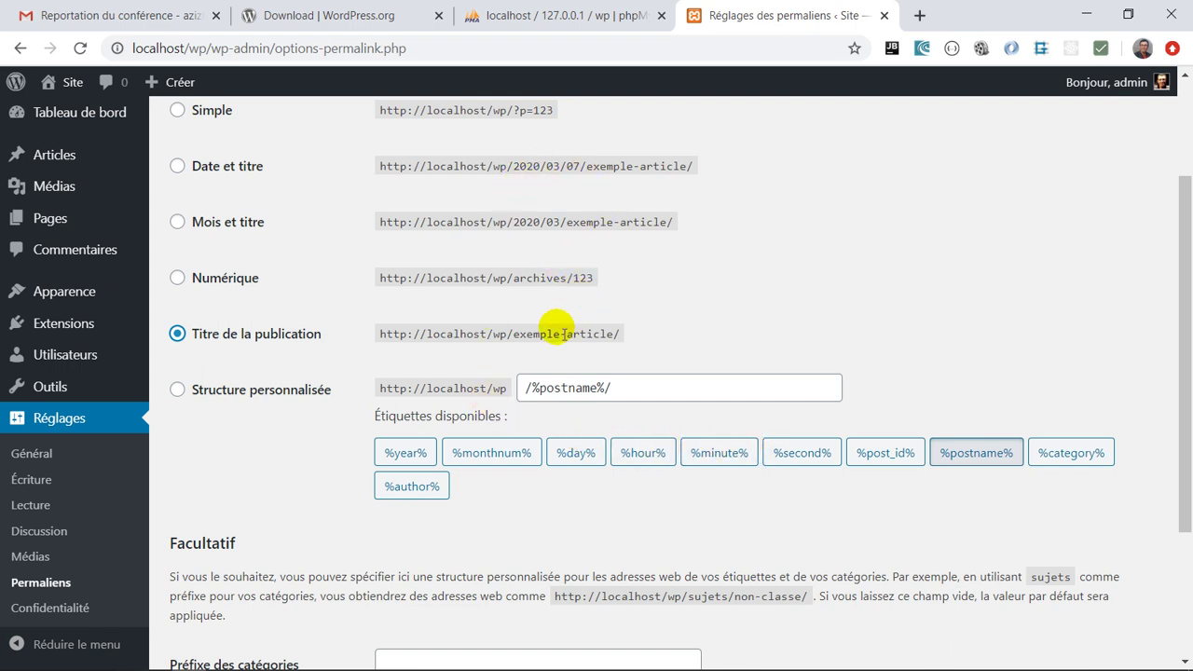
pyautogui.moveTo(513, 341); pyautogui.dragTo(623, 337)
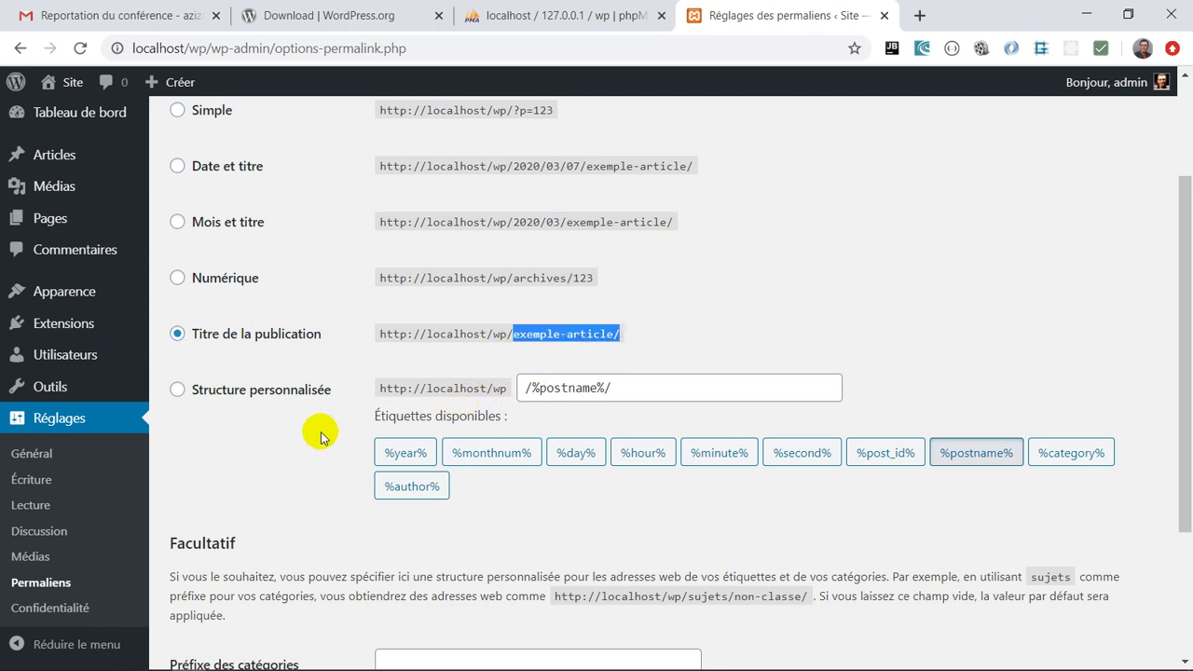
pyautogui.scroll(-1, 319, 431)
pyautogui.scroll(-1, 131, 506)
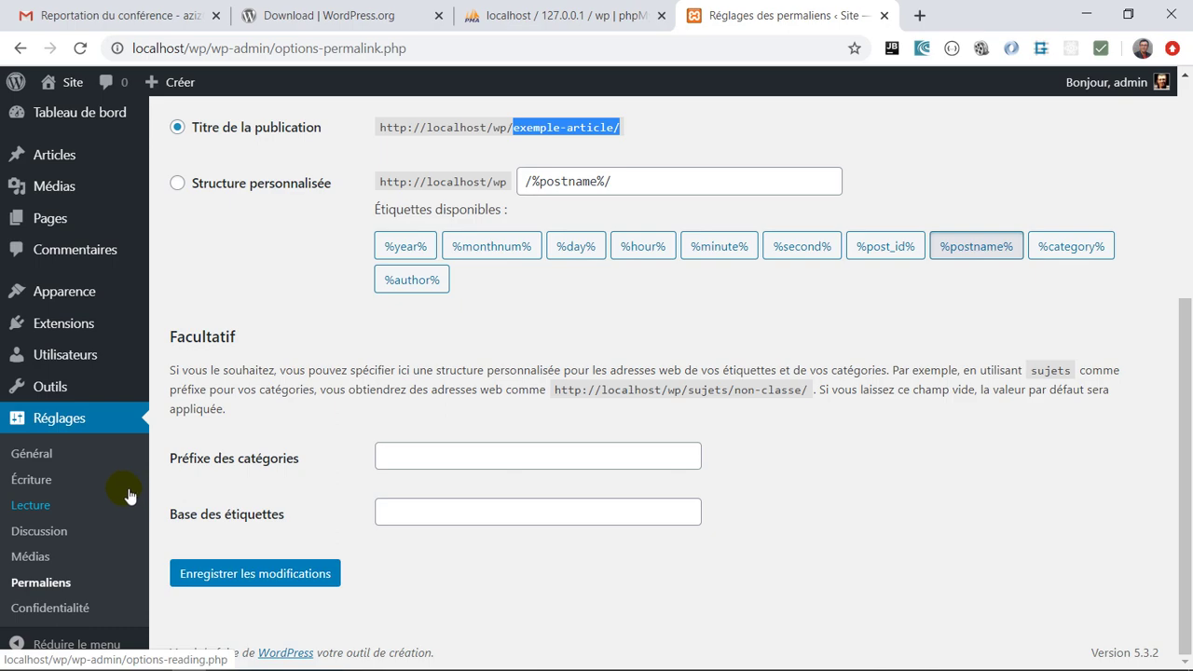